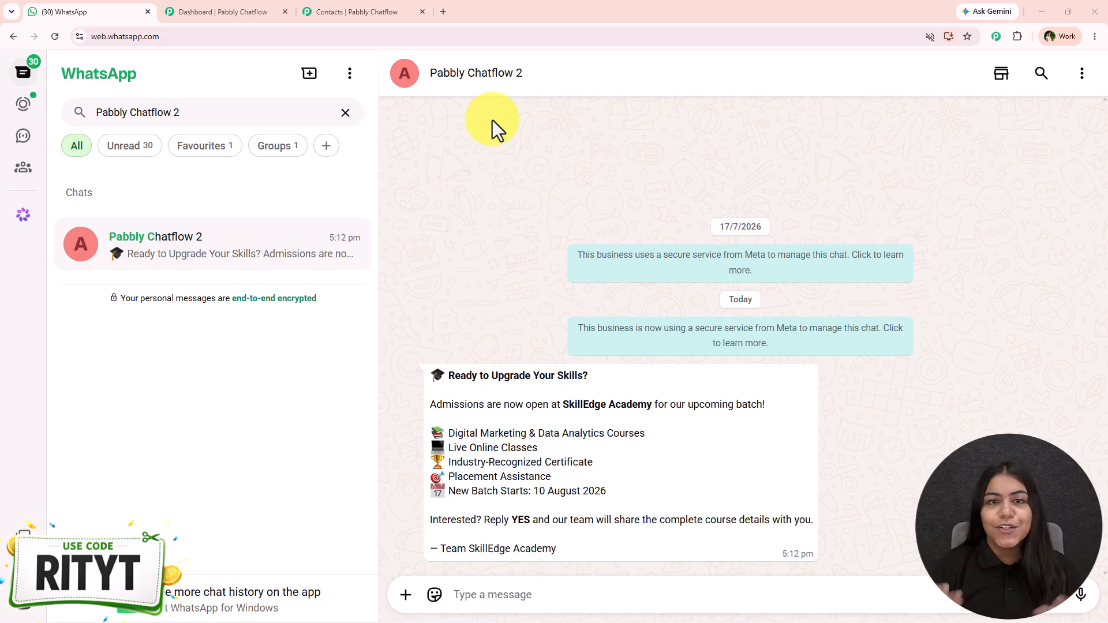
# - After reviewing the SkillEdge Academy test message, switch to the Pabbly Chatflow dashboard tab
pyautogui.click(268, 10)
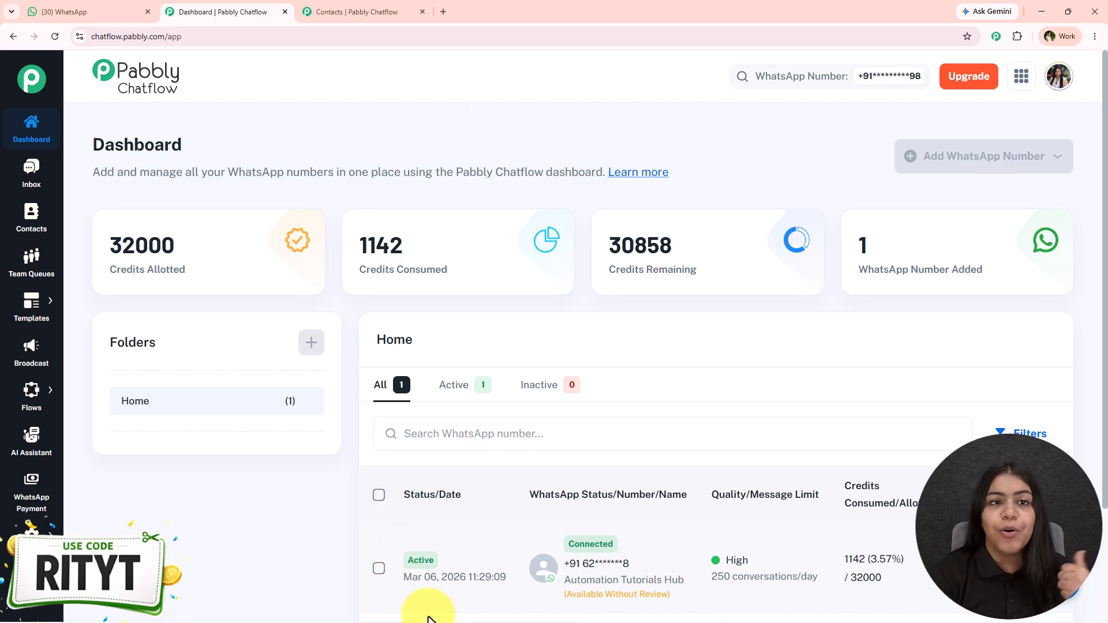
# - Load pabbly.com/chatflow in a new tab and dismiss the 'Wait! Before you go!' popup
pyautogui.click(443, 11)
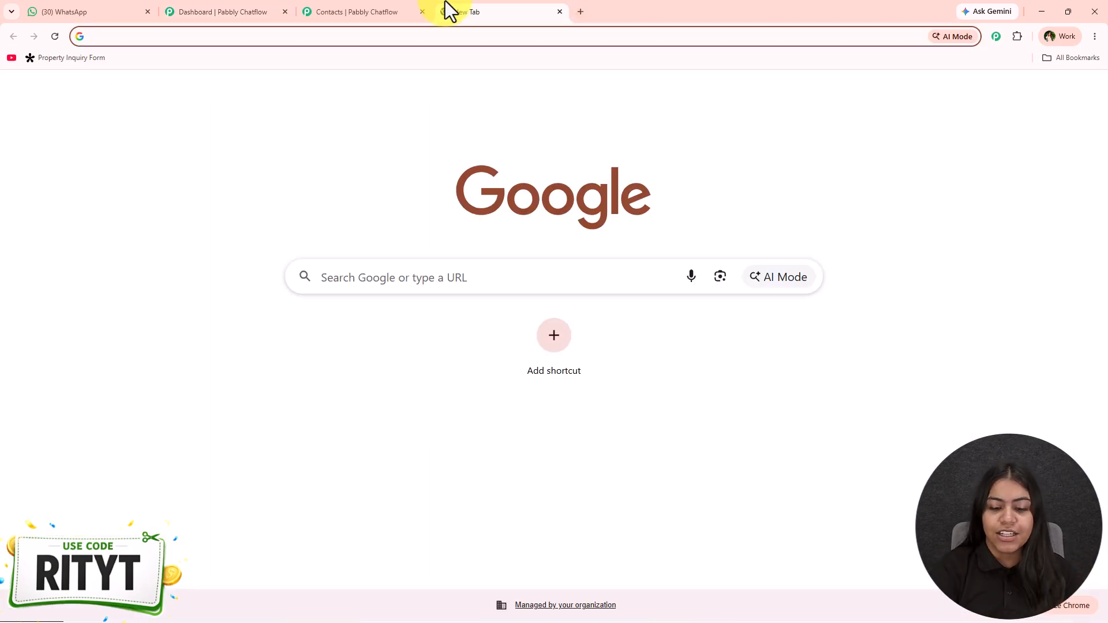
pyautogui.write('pabbly.com/chatf')
pyautogui.press('Return')
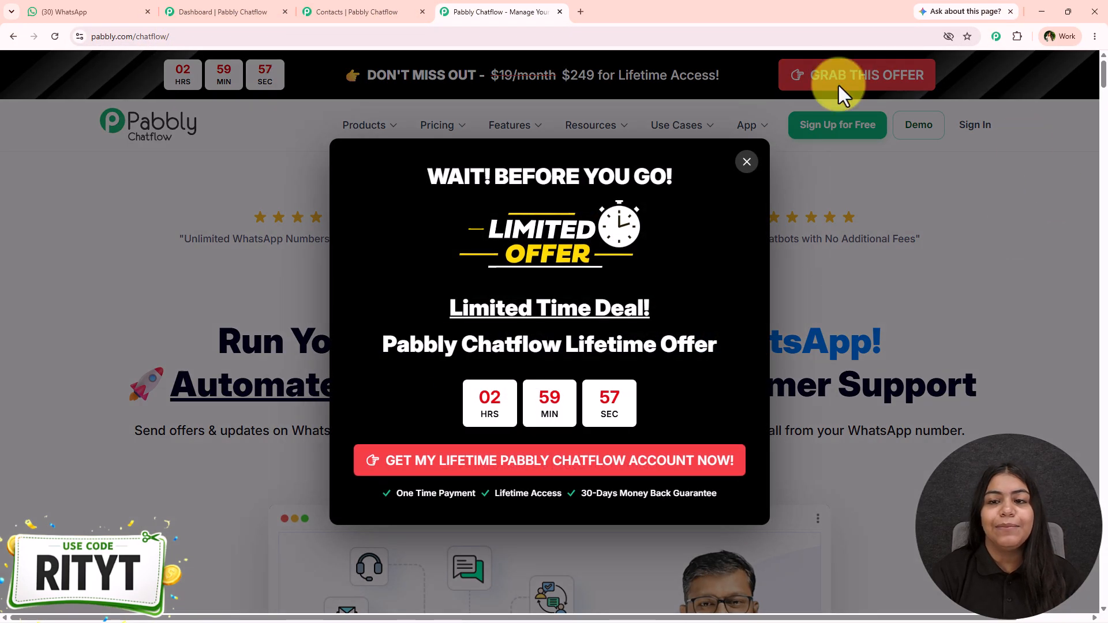
pyautogui.click(748, 163)
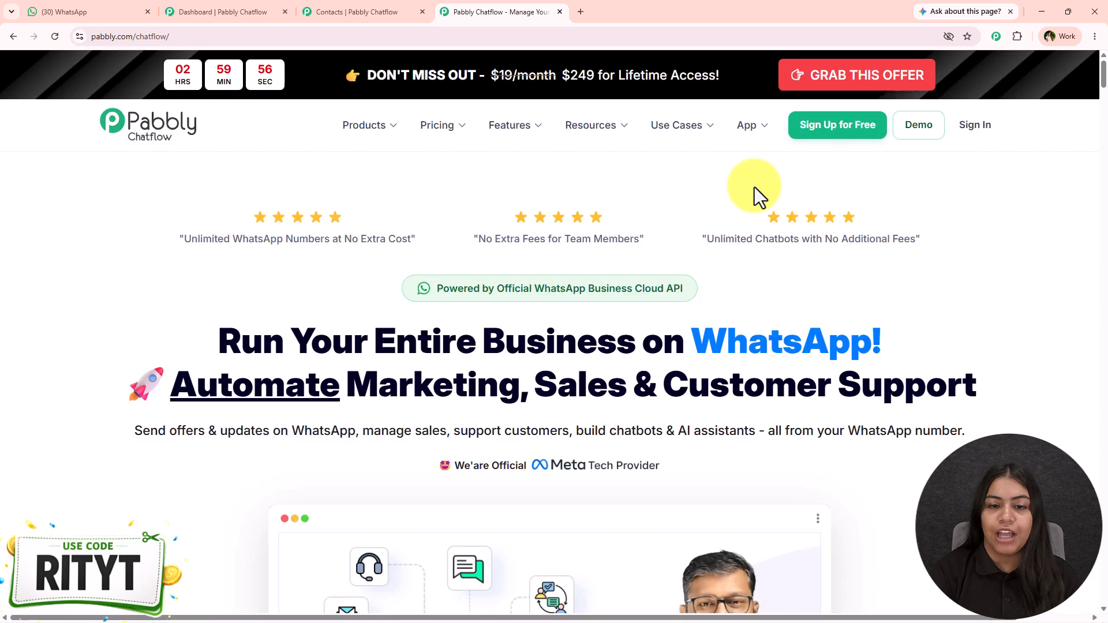
pyautogui.moveTo(437, 292); pyautogui.dragTo(507, 289)
pyautogui.click(508, 291)
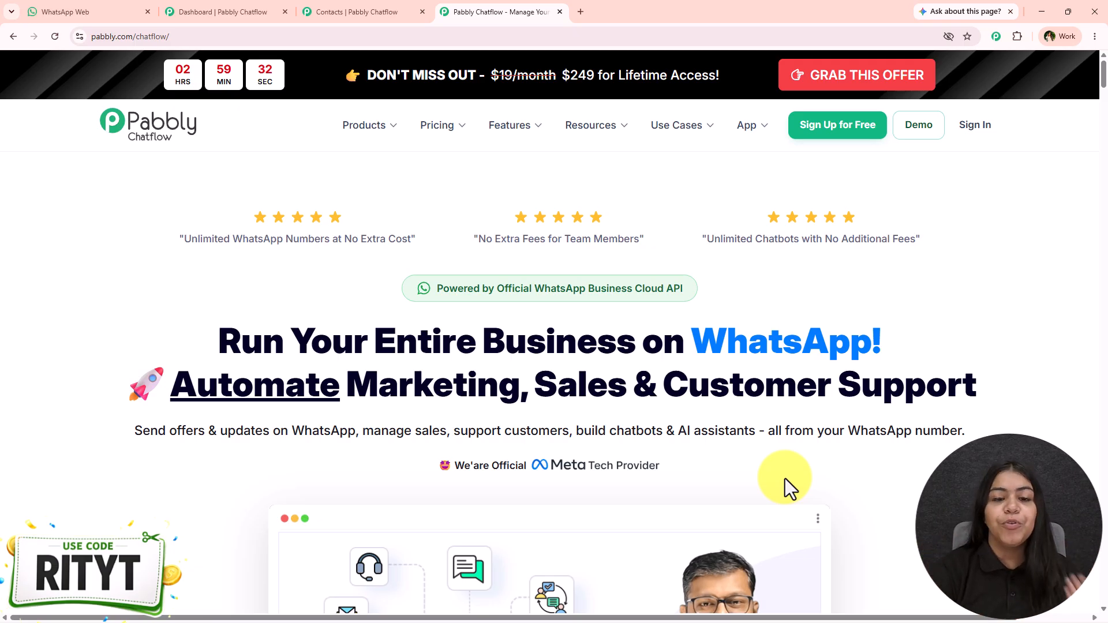
# - Start an Ultimate Plus INR lifetime checkout and apply coupon RITYT for 6% off
pyautogui.click(823, 74)
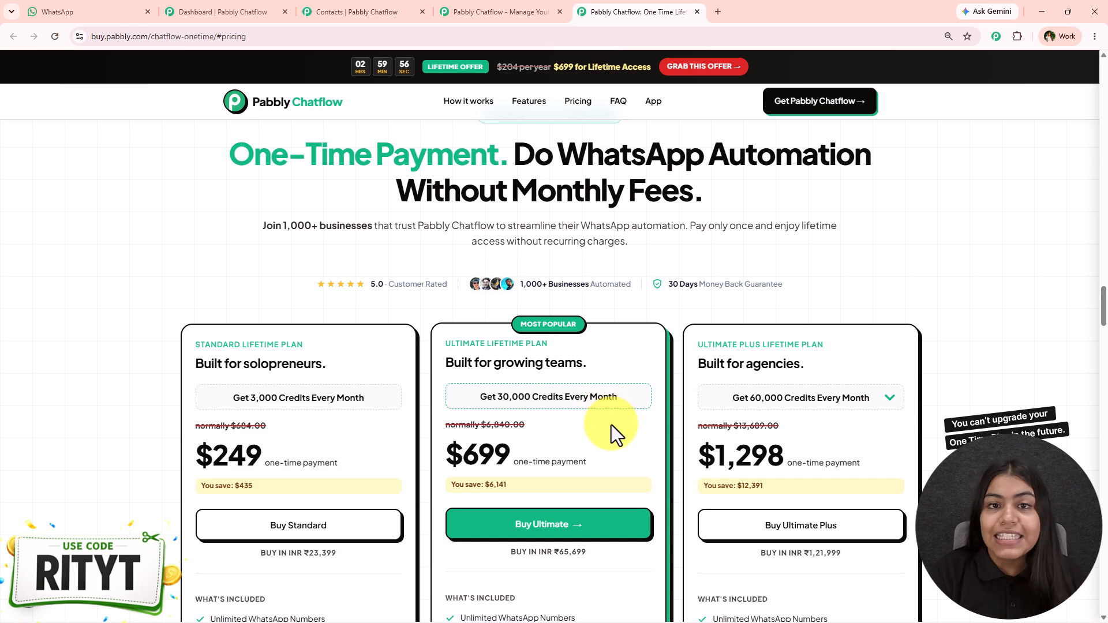
pyautogui.scroll(-3, 632, 430)
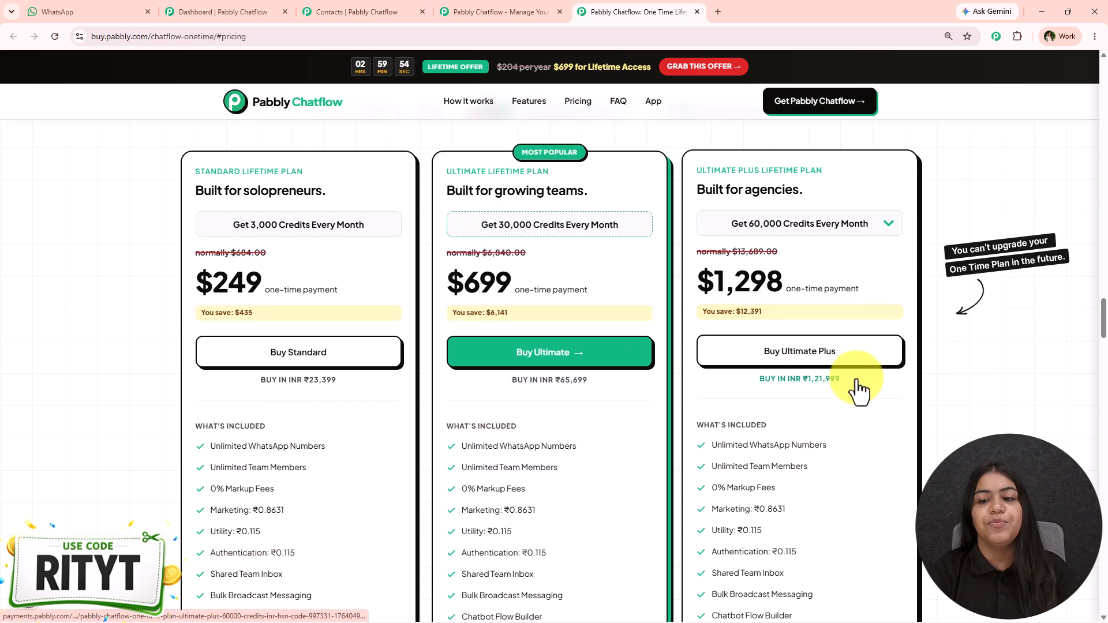
pyautogui.click(859, 378)
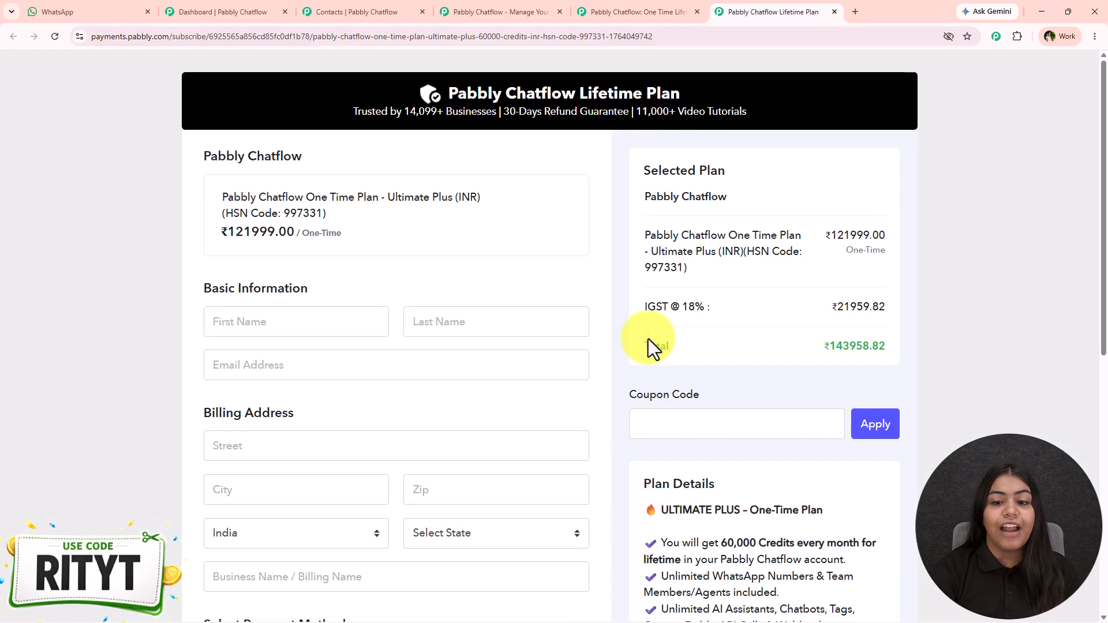
pyautogui.click(685, 419)
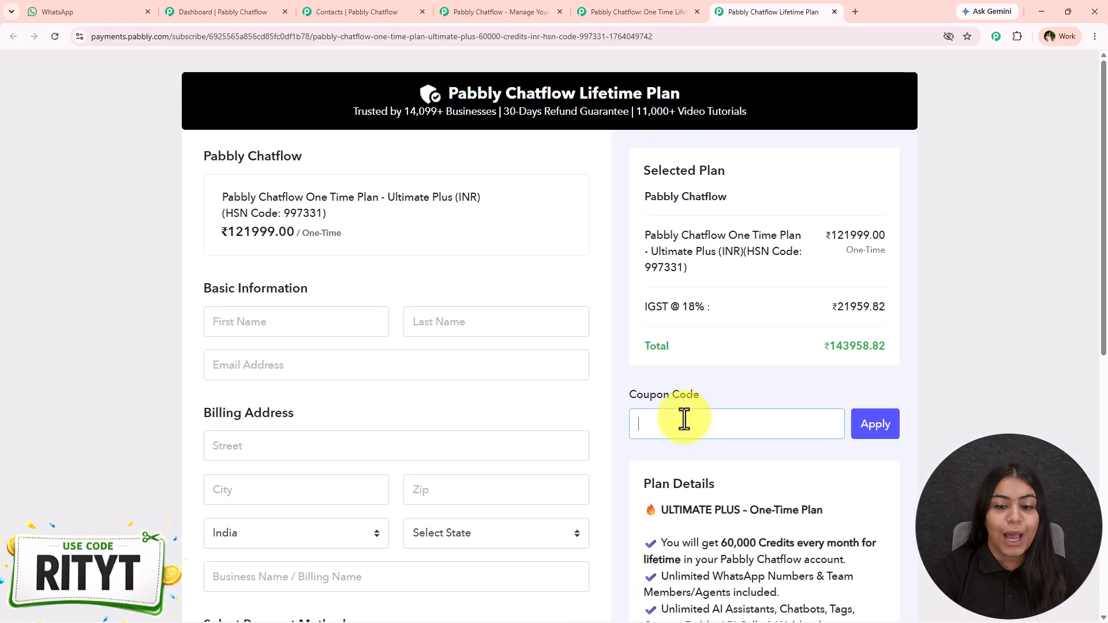
pyautogui.write('RITYT')
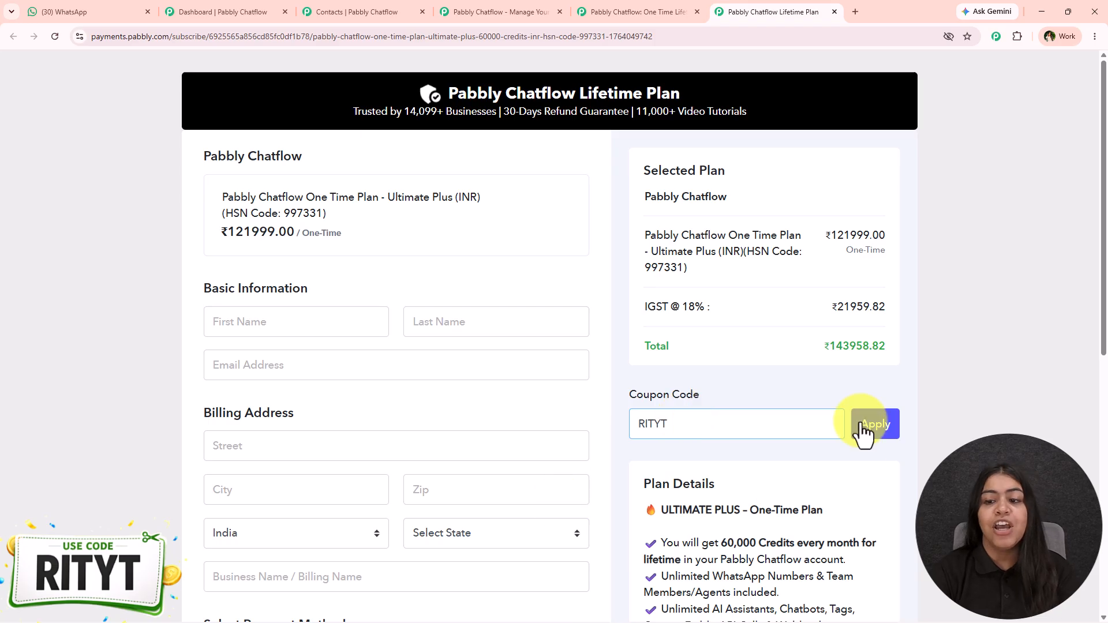
pyautogui.click(871, 425)
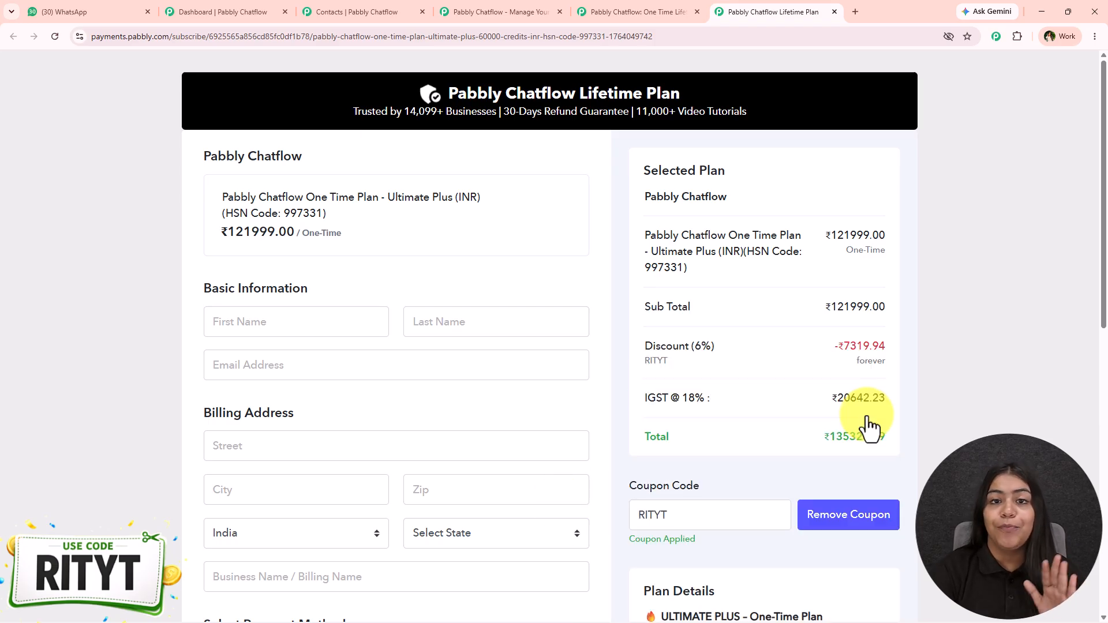
pyautogui.click(529, 10)
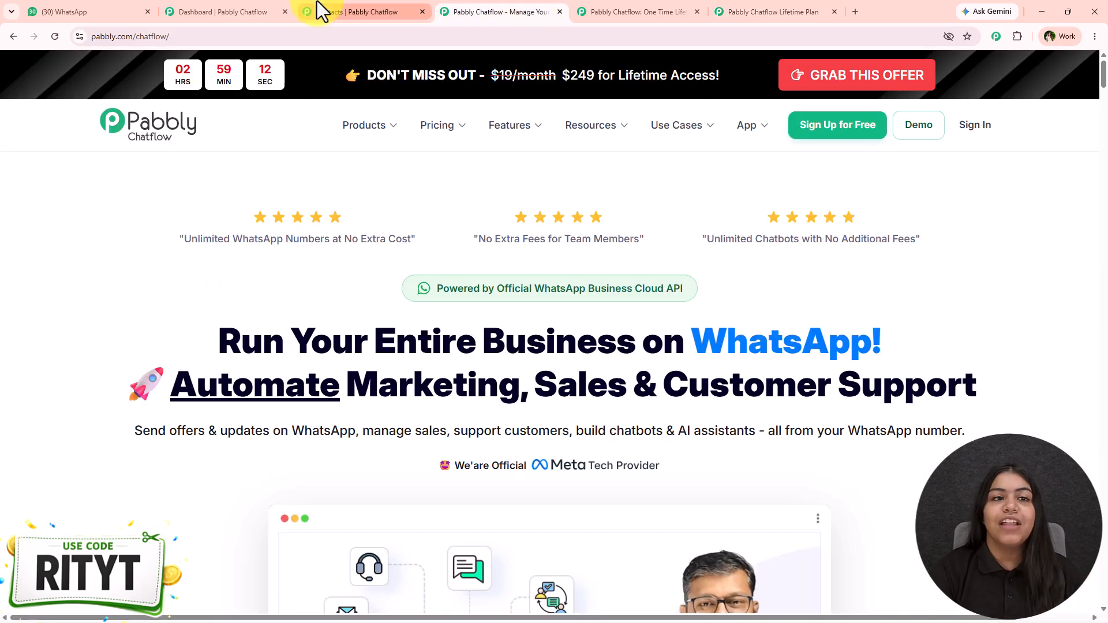
pyautogui.click(230, 10)
# - Close the Chatflow homepage, lifetime pricing and checkout tabs
pyautogui.click(559, 11)
pyautogui.click(558, 12)
pyautogui.click(559, 12)
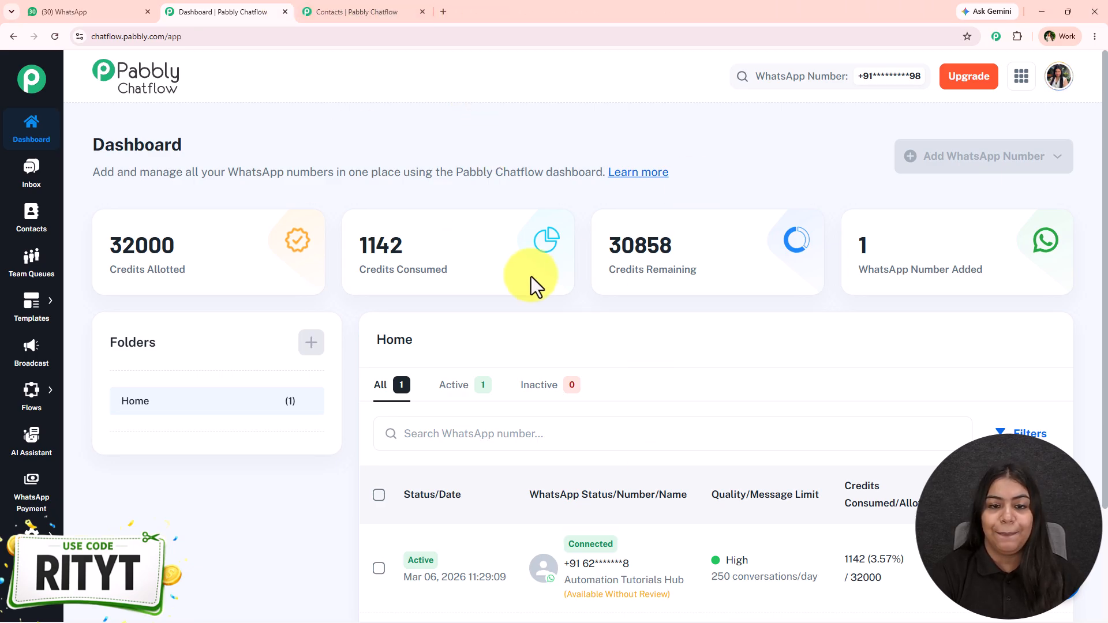
# - Check the WhatsApp number switcher, then go to the Broadcast page
pyautogui.click(836, 83)
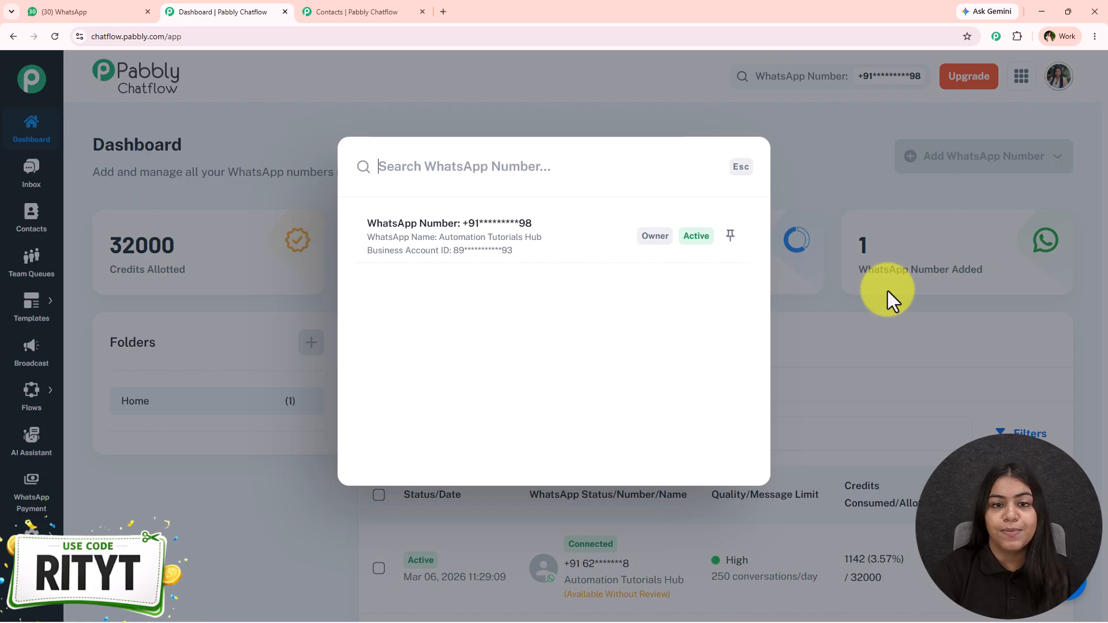
pyautogui.click(848, 294)
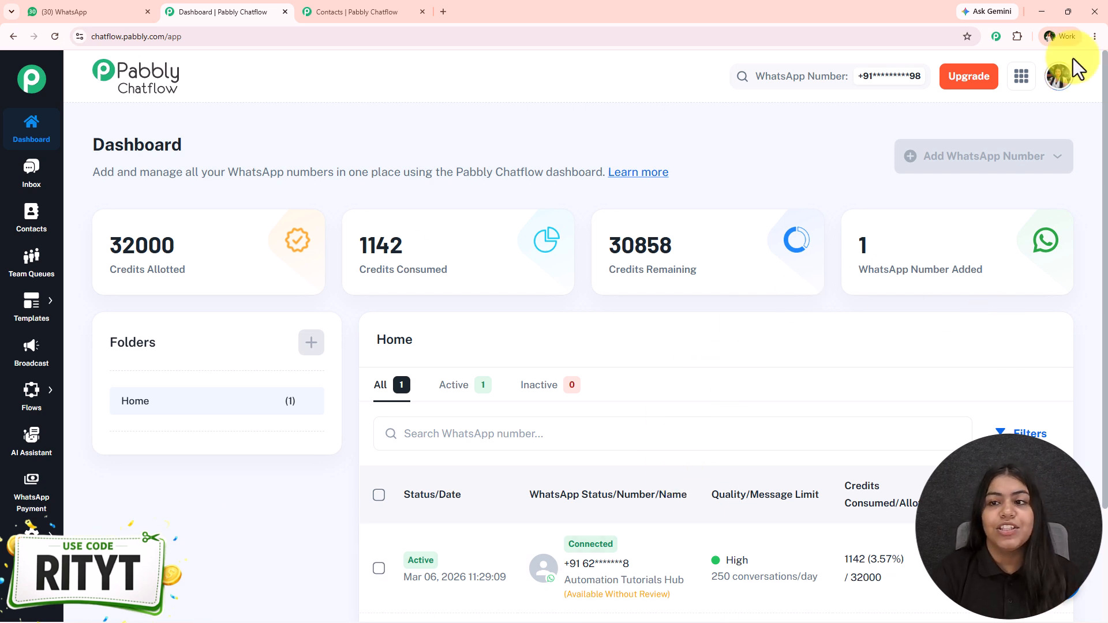
pyautogui.click(25, 353)
# - Start a new Broadcast Campaign named EduTech
pyautogui.click(1004, 156)
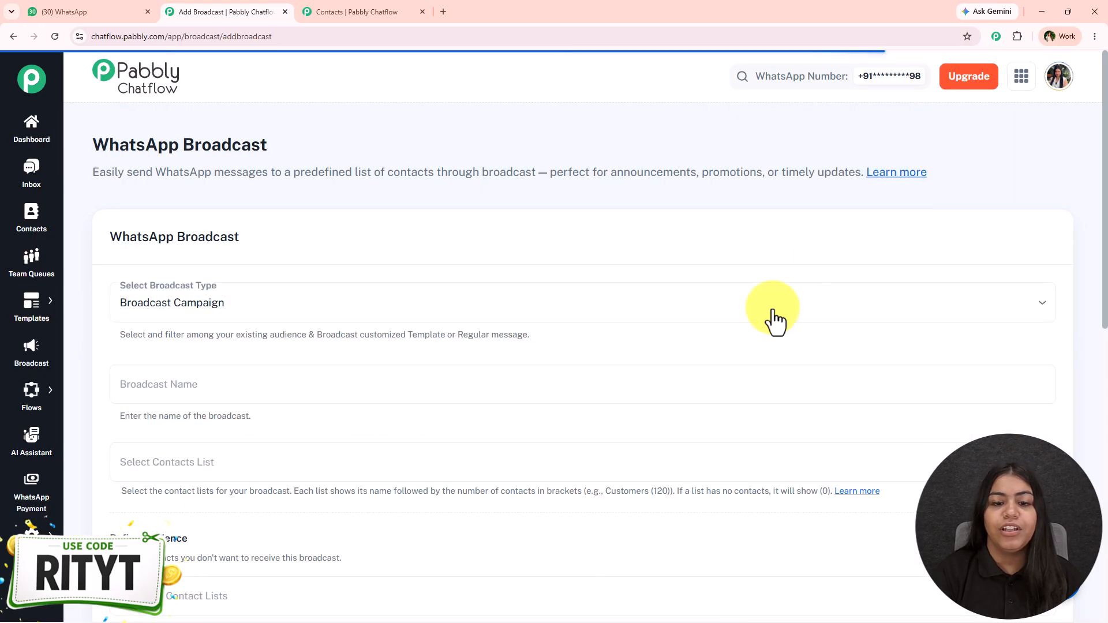
pyautogui.scroll(-1, 394, 369)
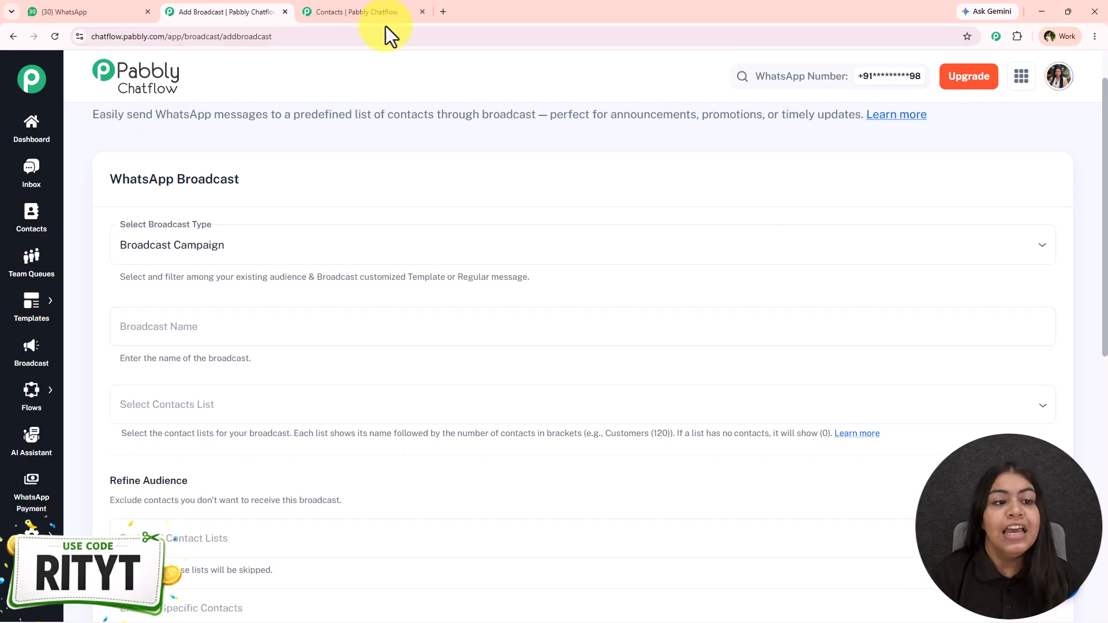
pyautogui.click(441, 257)
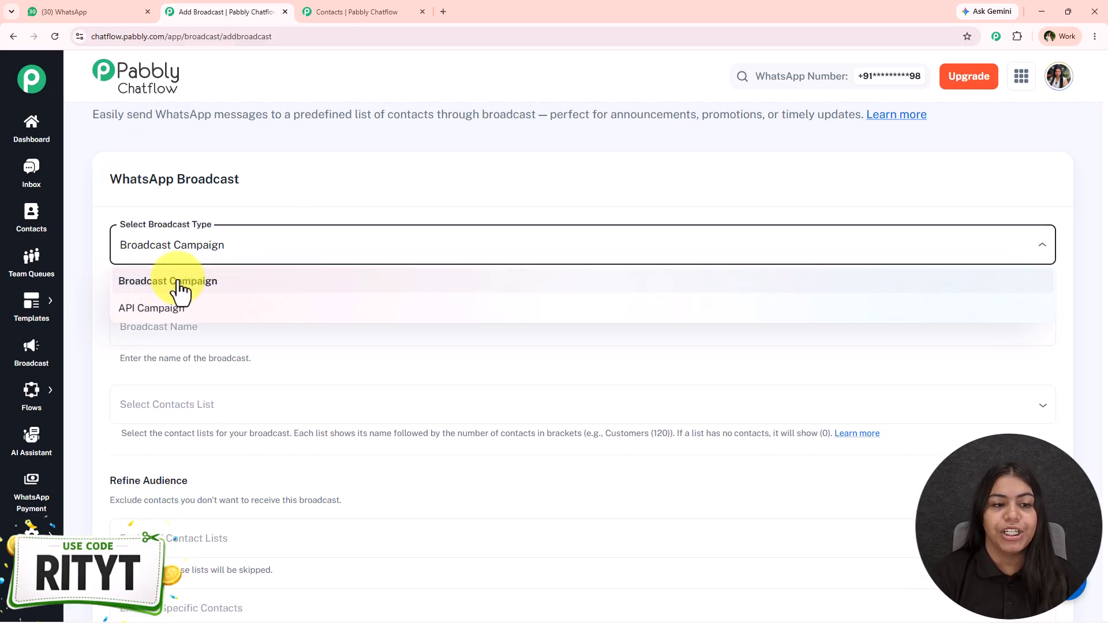
pyautogui.click(178, 292)
pyautogui.click(231, 332)
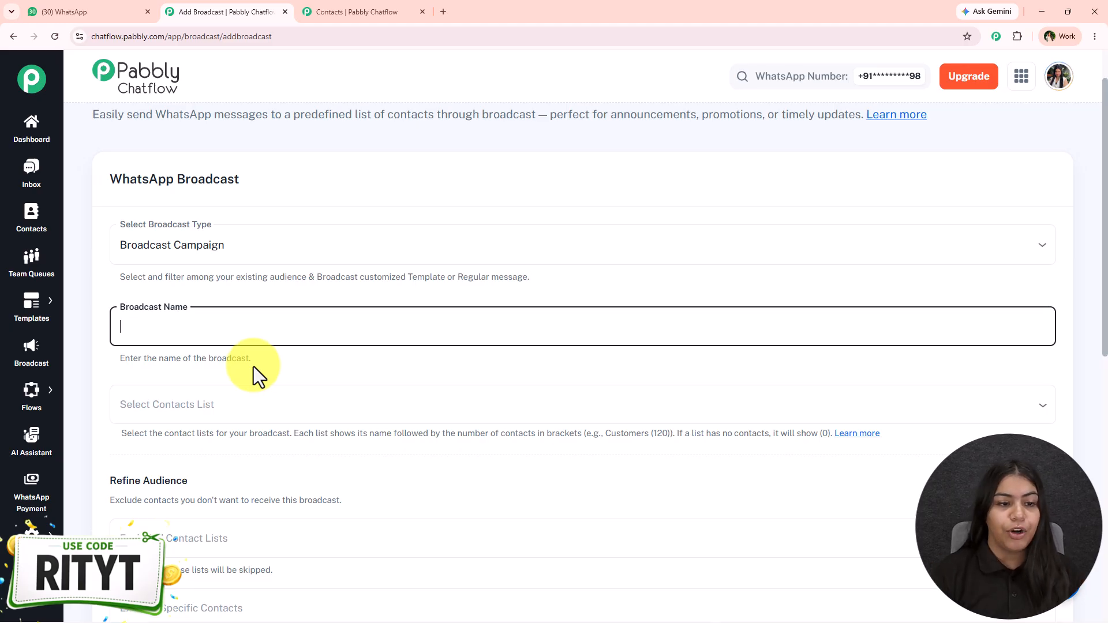
pyautogui.write('EduTech')
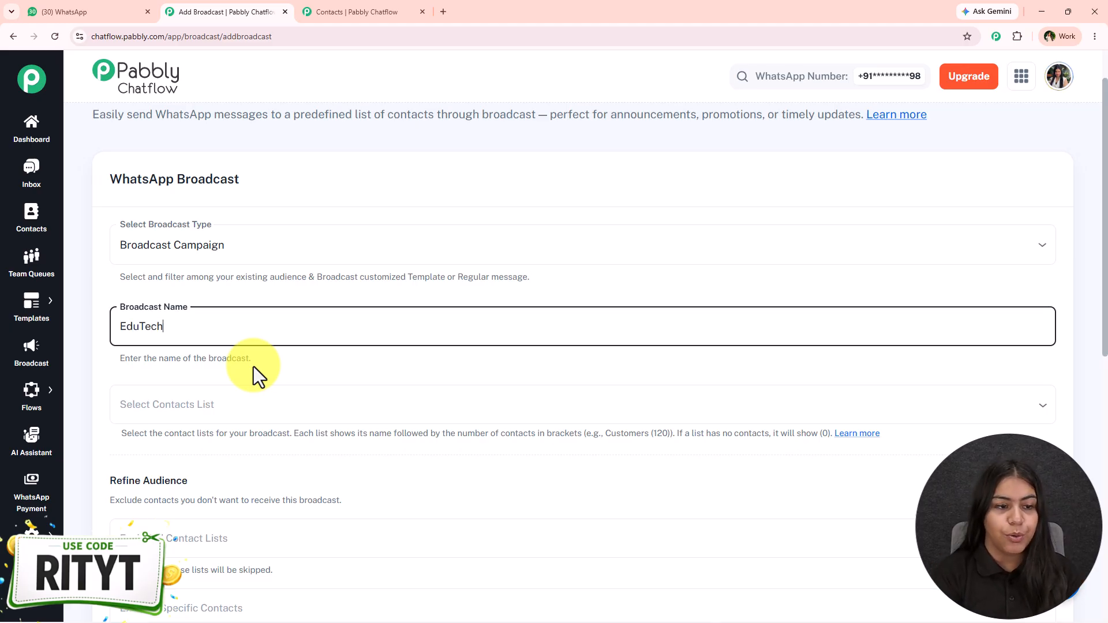
# - Target the Daily Updates contact list, then switch to the Contacts page
pyautogui.scroll(-5, 256, 370)
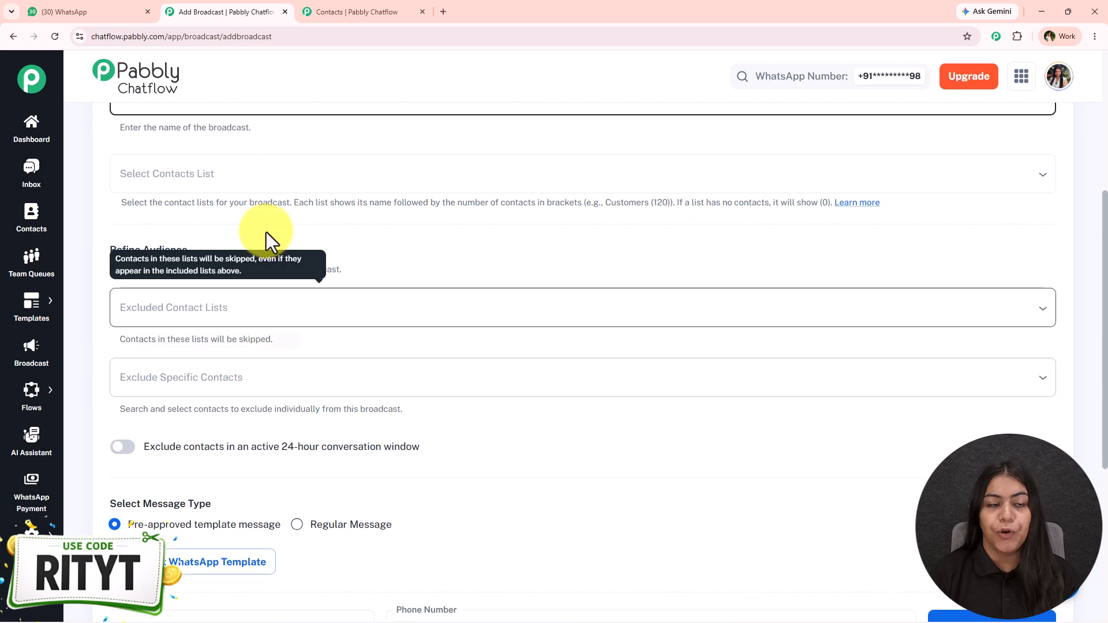
pyautogui.click(285, 185)
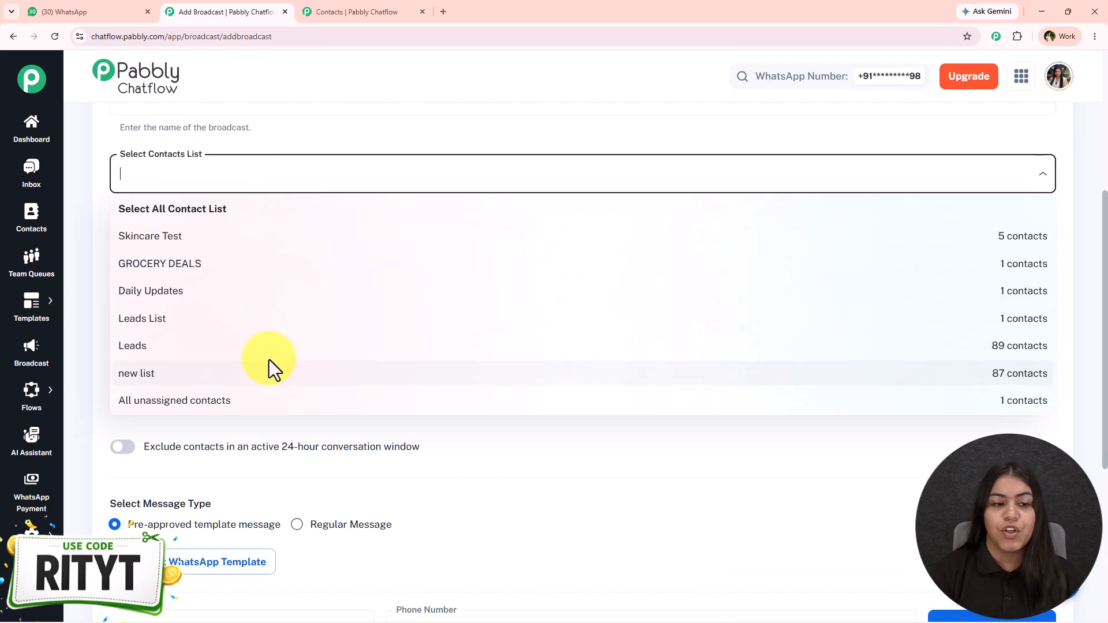
pyautogui.click(240, 294)
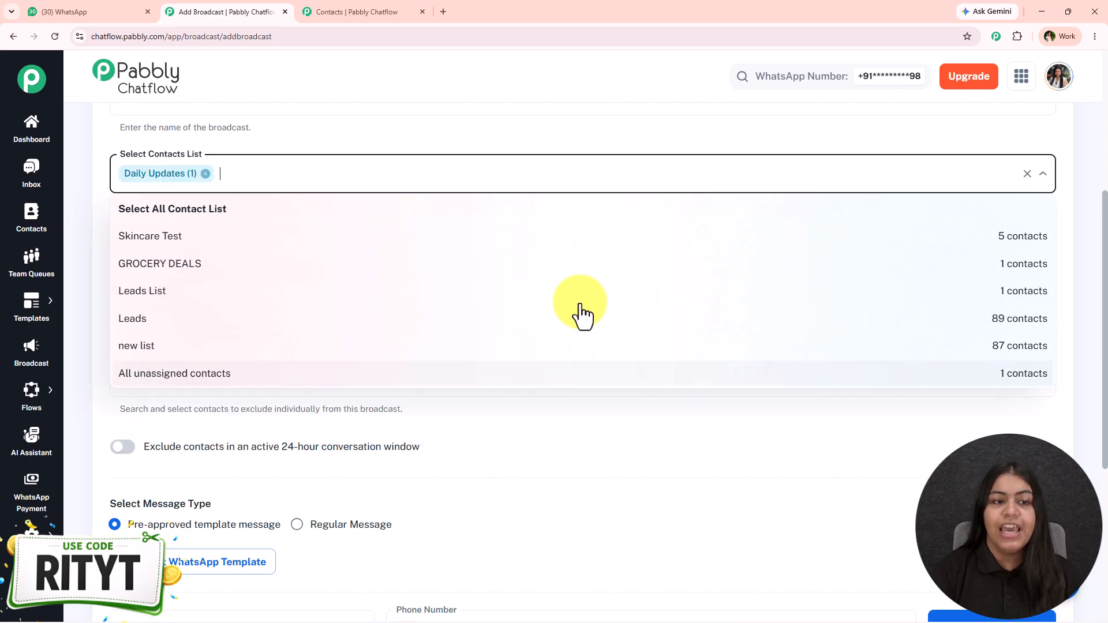
pyautogui.click(399, 123)
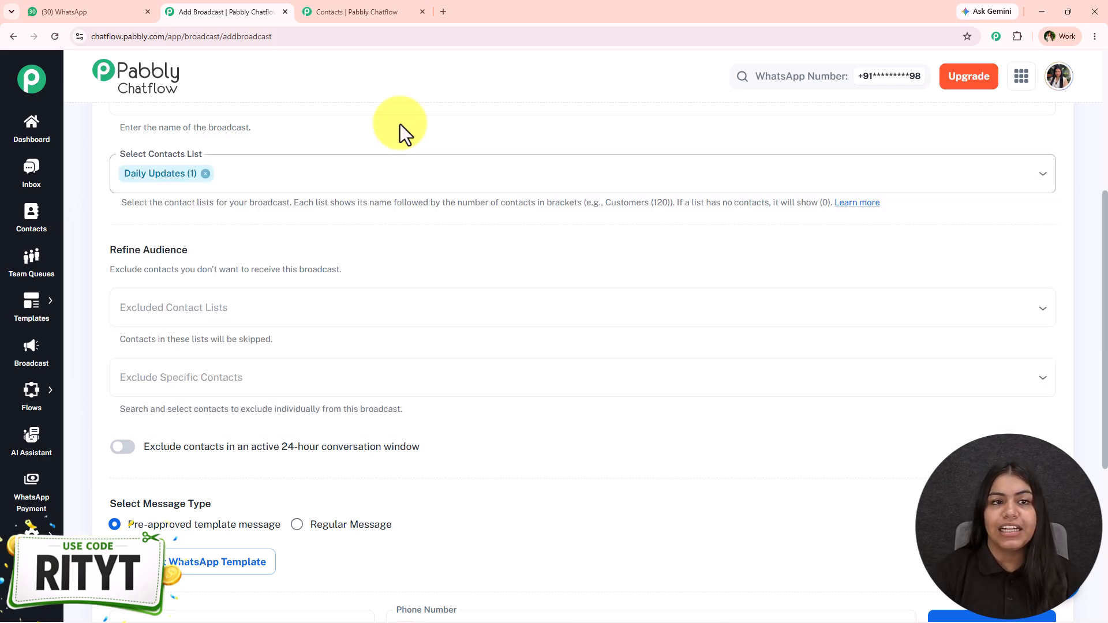
pyautogui.click(364, 7)
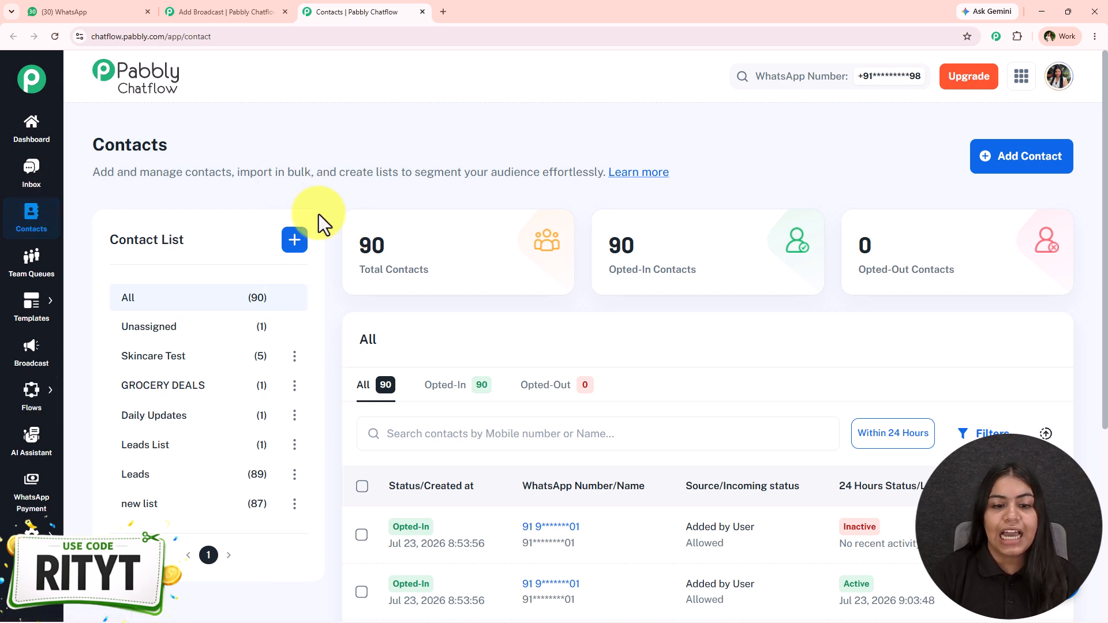
# - Apply the 'Within 24 Hours' filter and scroll through the 7 matching contacts
pyautogui.scroll(-3, 700, 282)
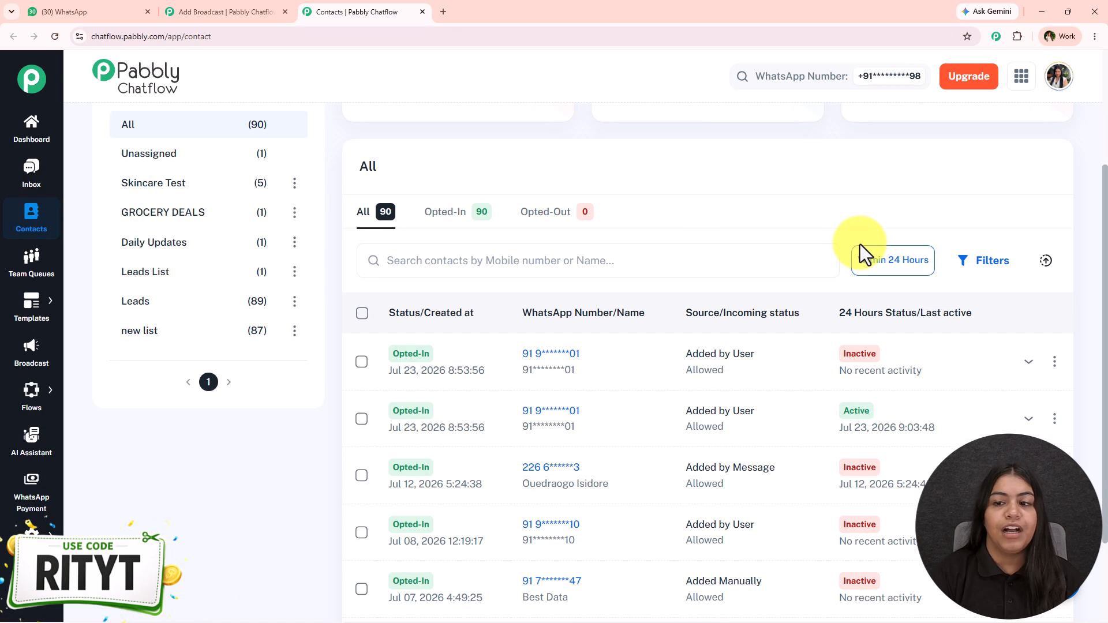
pyautogui.click(883, 264)
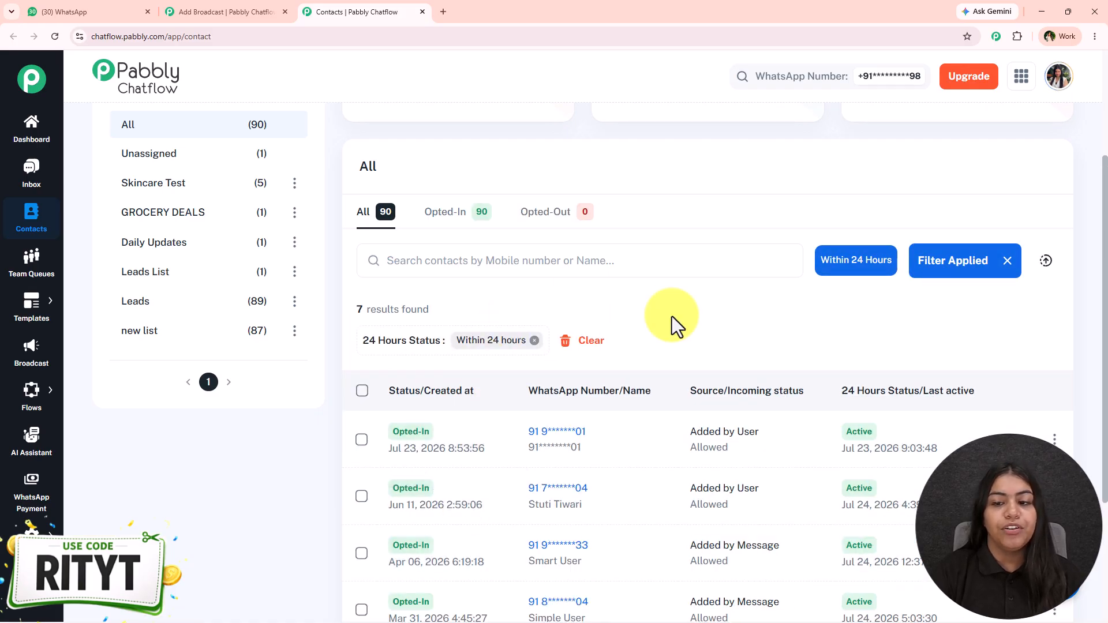
pyautogui.scroll(-3, 756, 433)
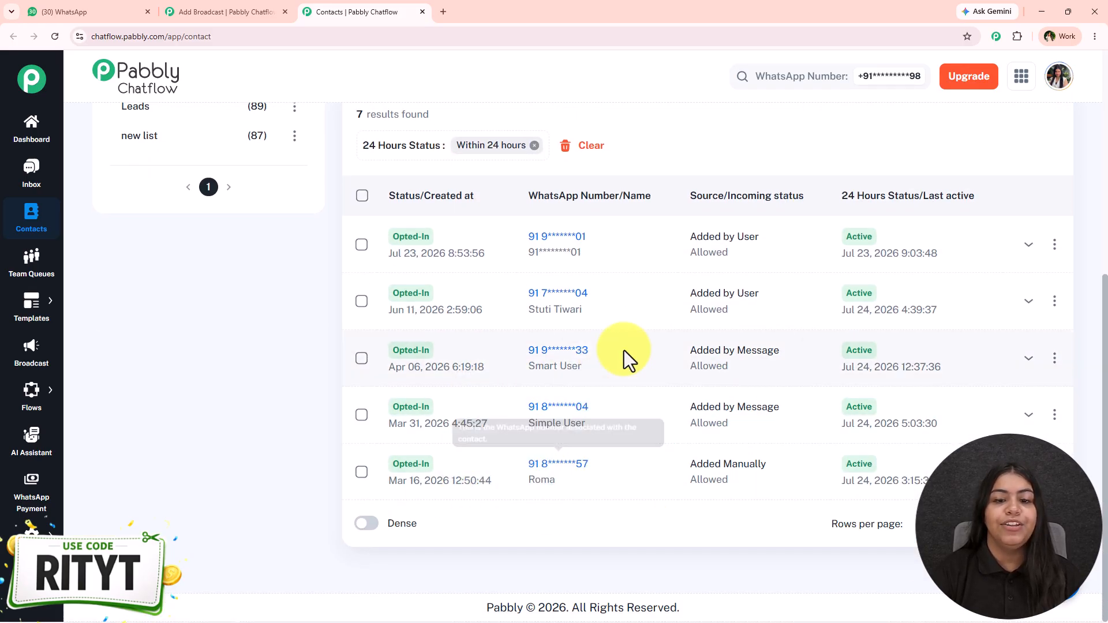
pyautogui.scroll(6, 605, 358)
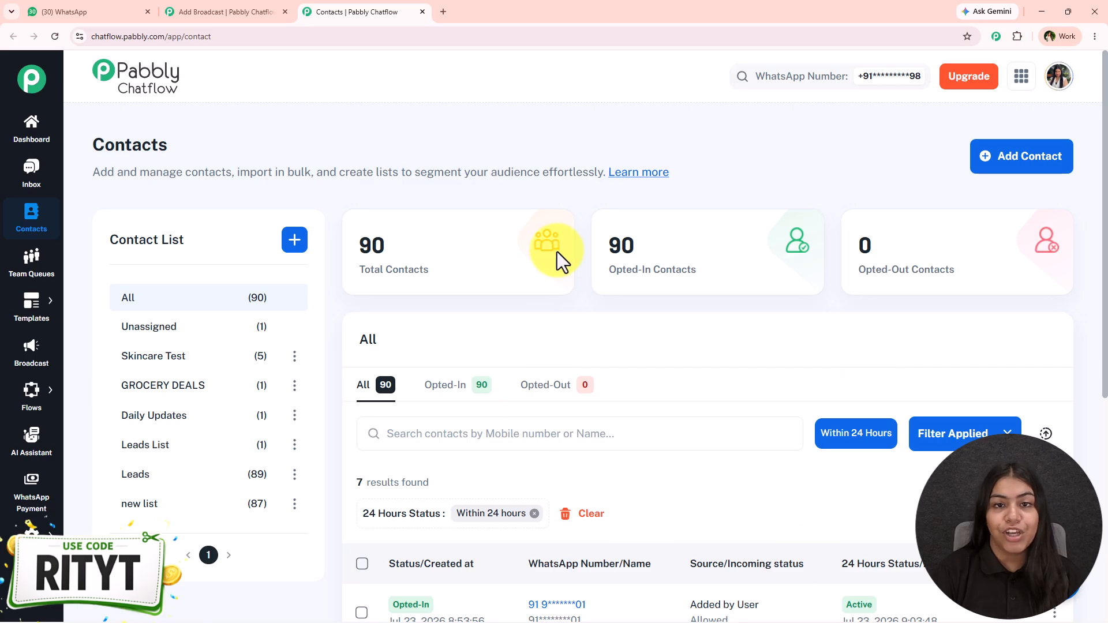
pyautogui.scroll(-2, 630, 367)
pyautogui.scroll(2, 629, 366)
# - Return to the EduTech broadcast form and select all contact lists
pyautogui.hotkey('ctrl', 'shift', 'Tab')
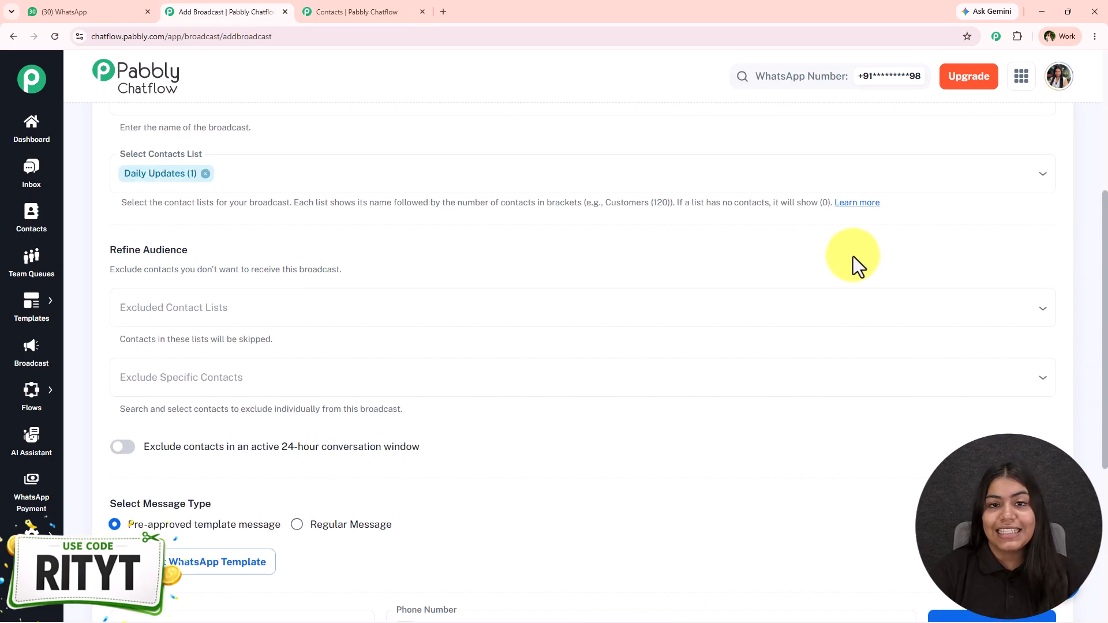
pyautogui.scroll(-1, 863, 269)
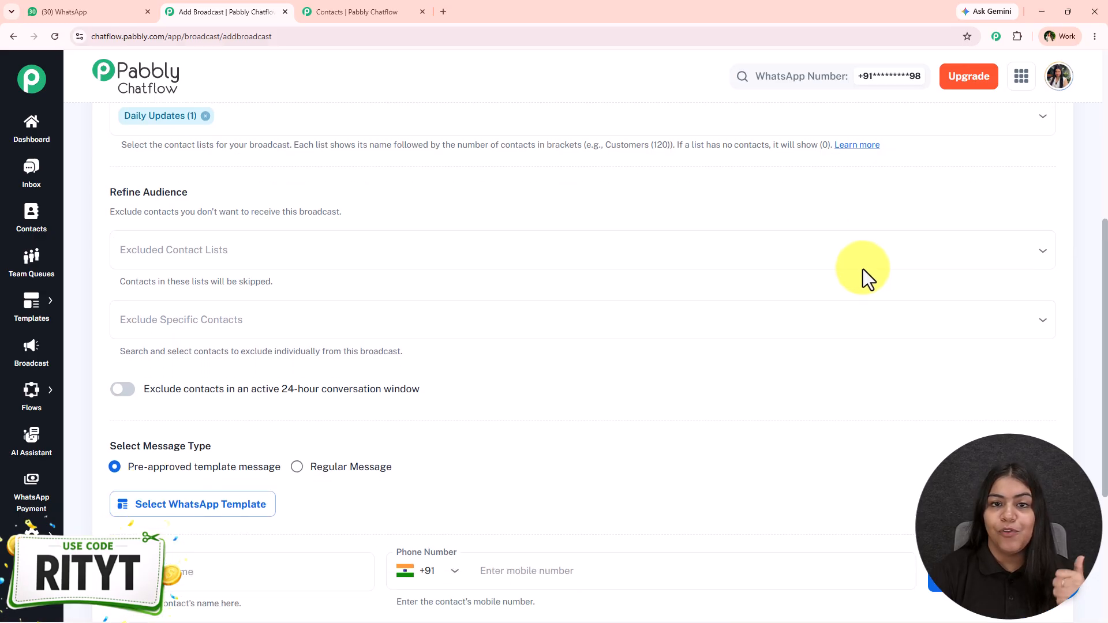
pyautogui.scroll(2, 863, 269)
pyautogui.click(346, 237)
pyautogui.click(323, 267)
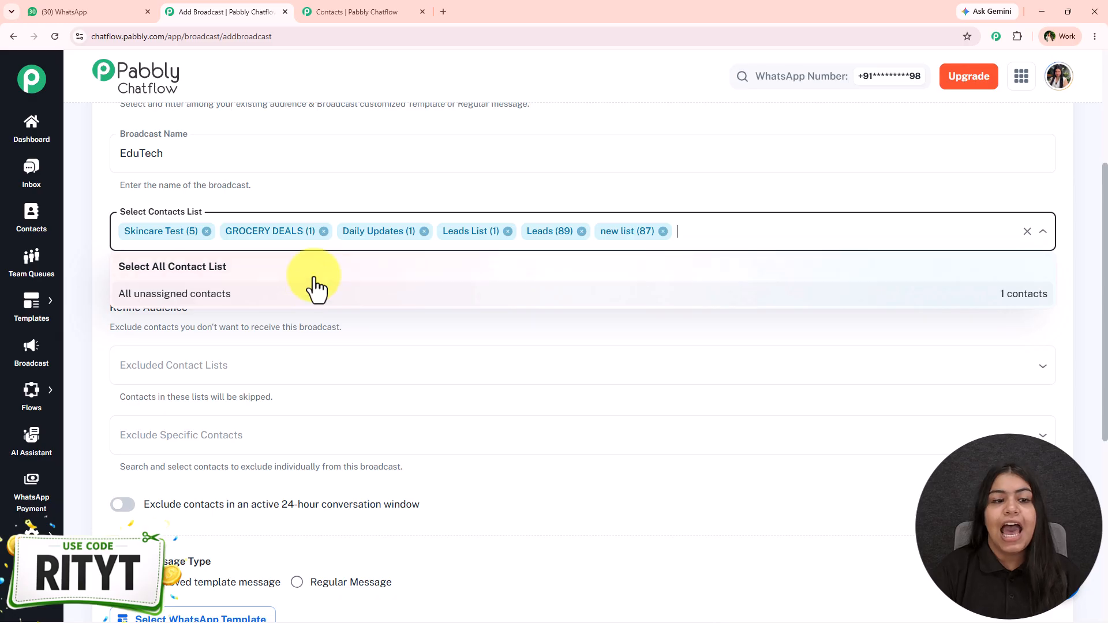
# - Remove every selected contact list, leaving the audience empty
pyautogui.click(324, 232)
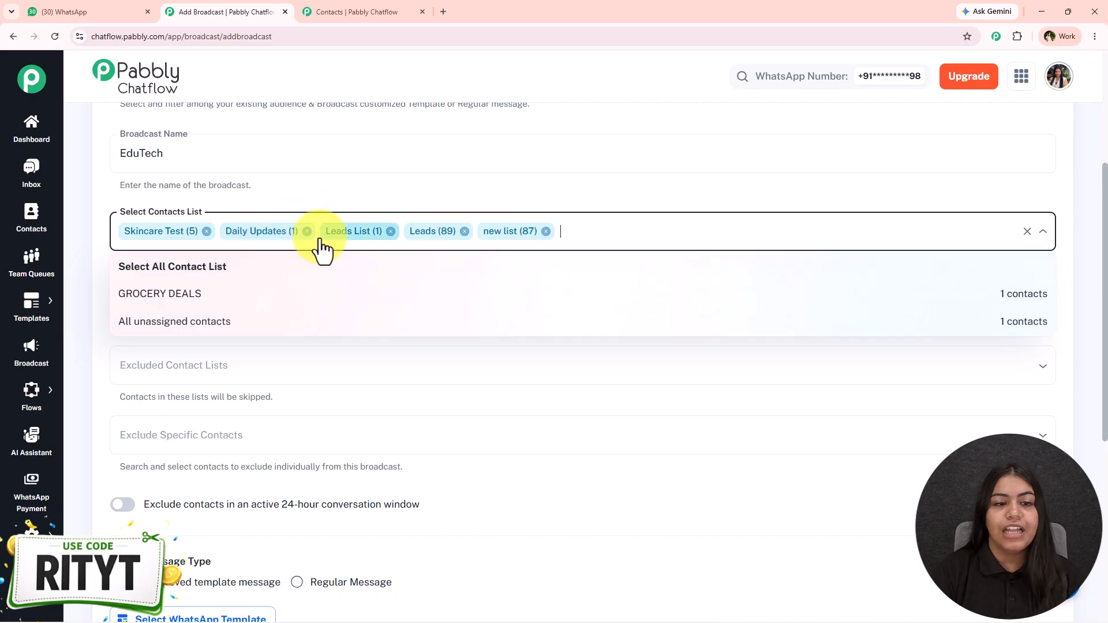
pyautogui.click(291, 231)
pyautogui.click(292, 232)
pyautogui.click(281, 231)
pyautogui.click(288, 232)
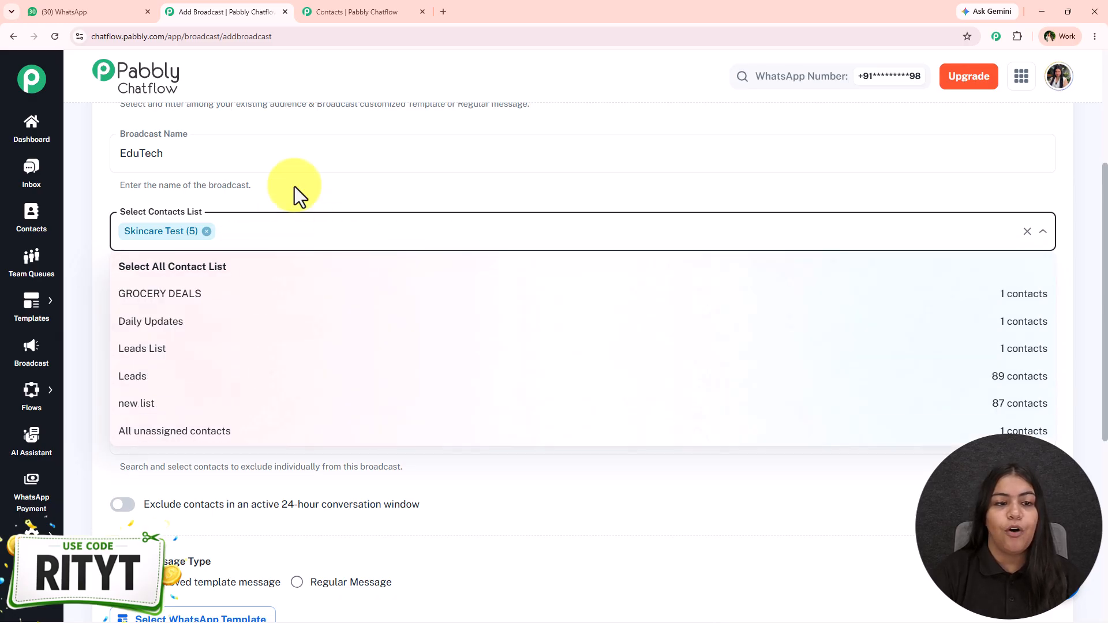
pyautogui.click(297, 189)
pyautogui.scroll(-2, 264, 242)
pyautogui.click(207, 117)
# - Select Daily Updates as the broadcast's only contact list
pyautogui.click(210, 120)
pyautogui.click(176, 234)
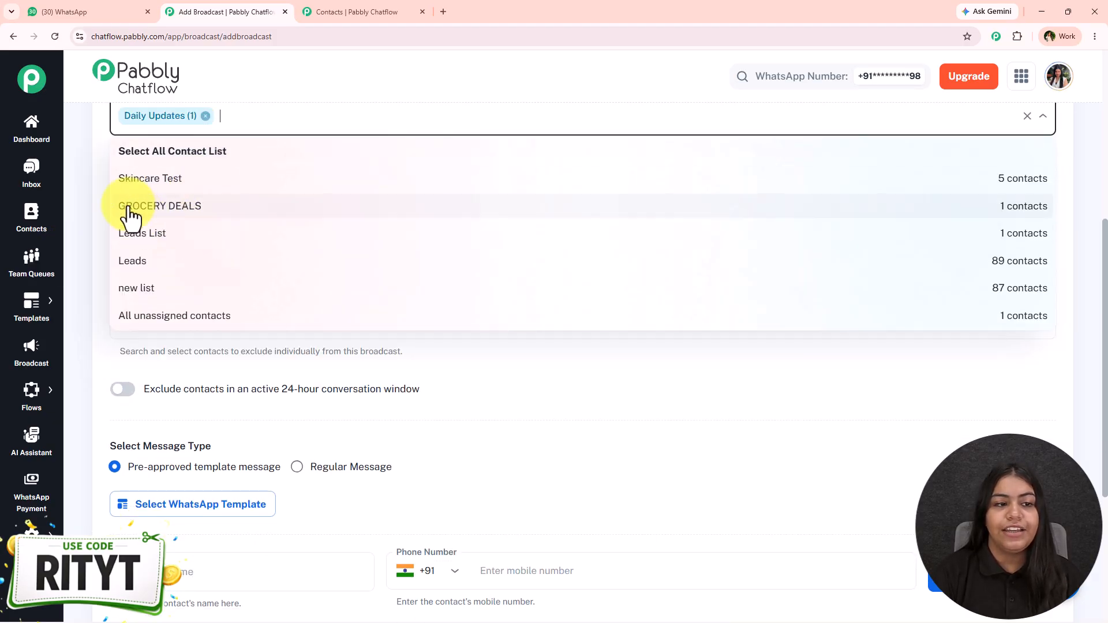
pyautogui.press('Escape')
# - Exclude the six other contact lists, including All unassigned contacts
pyautogui.click(202, 231)
pyautogui.click(213, 288)
pyautogui.click(213, 287)
pyautogui.click(213, 288)
pyautogui.click(213, 287)
pyautogui.click(213, 287)
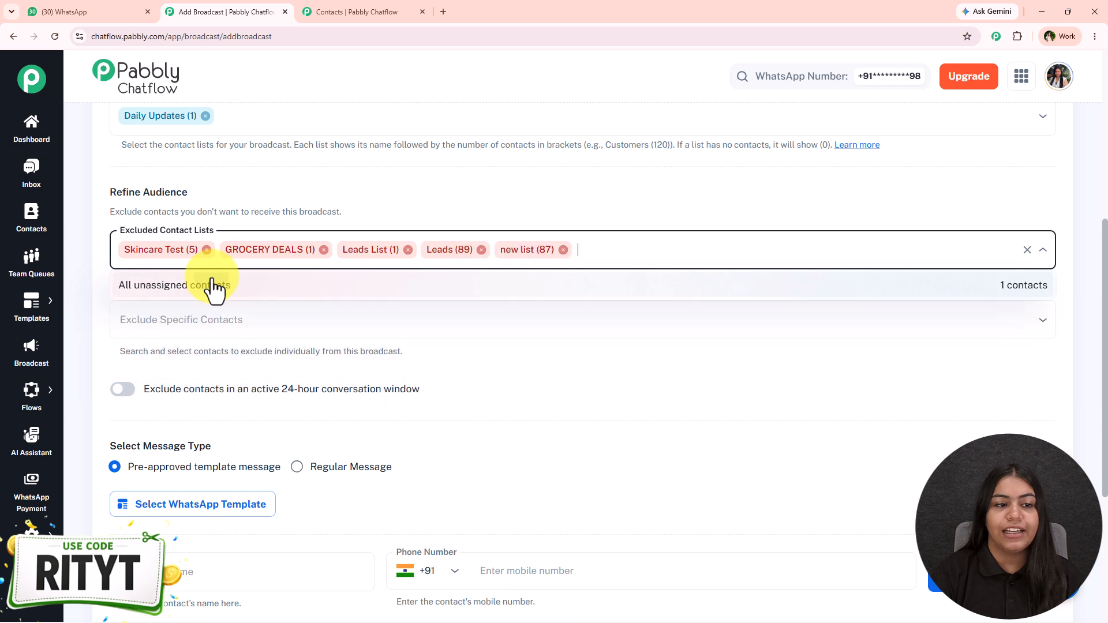
pyautogui.click(213, 288)
# - Exclude five individual contacts from the EduTech broadcast
pyautogui.click(631, 332)
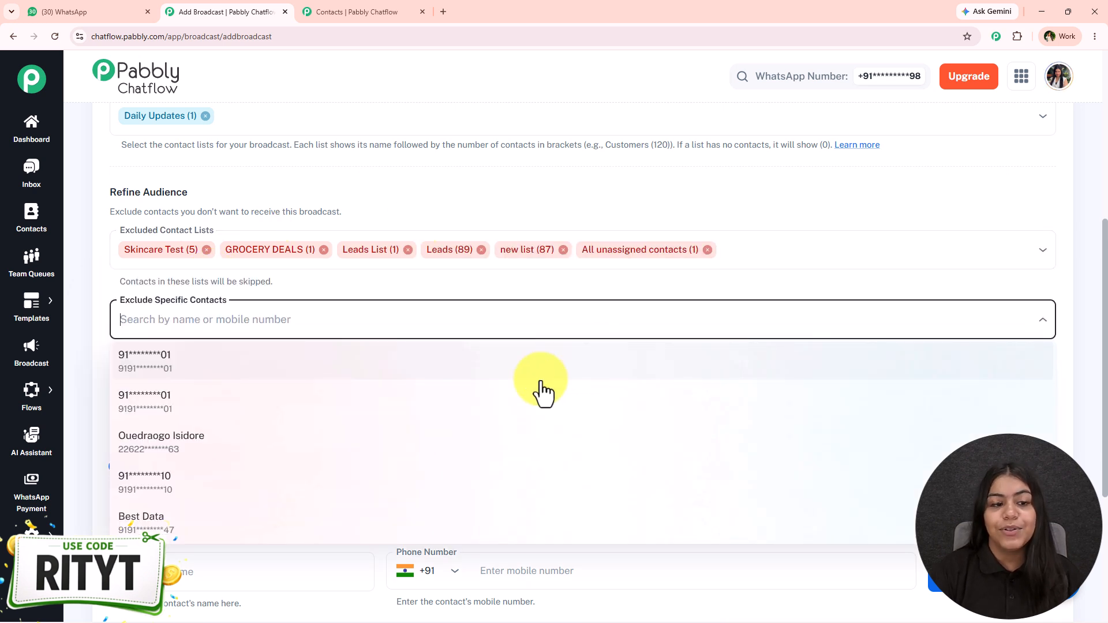
pyautogui.click(541, 382)
pyautogui.click(541, 382)
pyautogui.click(540, 385)
pyautogui.click(539, 385)
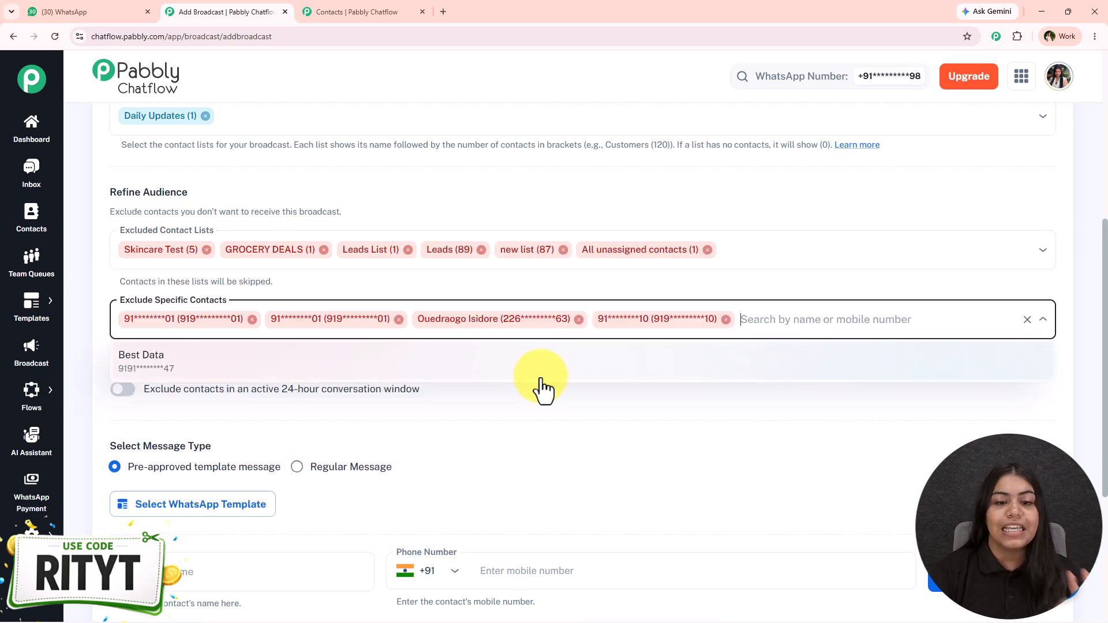
pyautogui.click(539, 385)
pyautogui.click(644, 398)
pyautogui.scroll(-2, 644, 403)
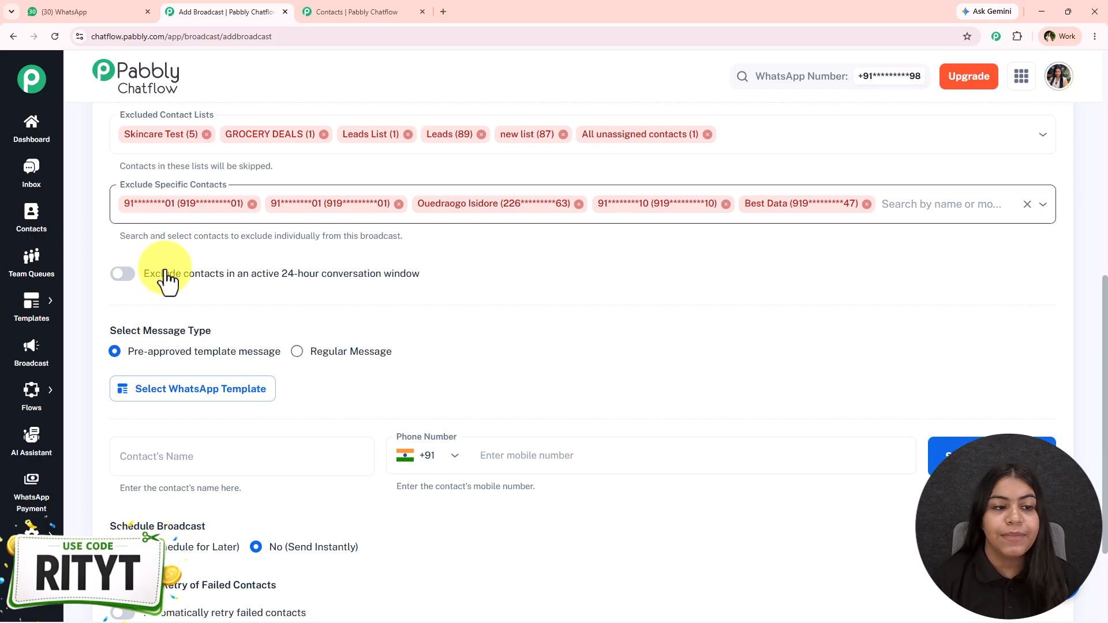
# - Toggle the 24-hour conversation-window exclusion on and back off, leaving it disabled
pyautogui.click(129, 276)
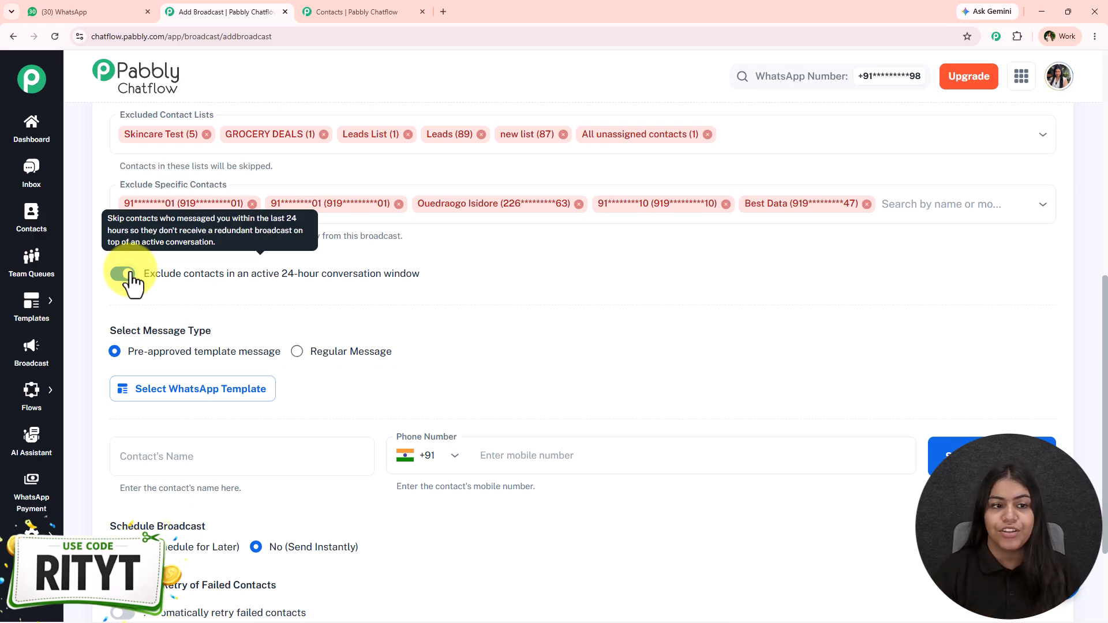
pyautogui.click(120, 274)
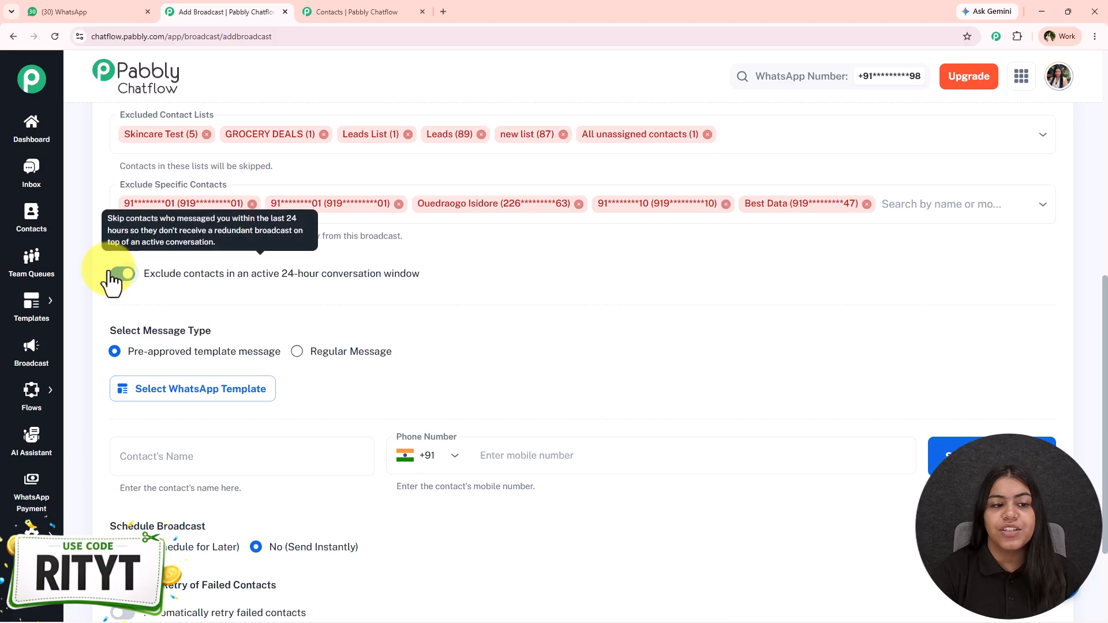
pyautogui.scroll(-2, 162, 366)
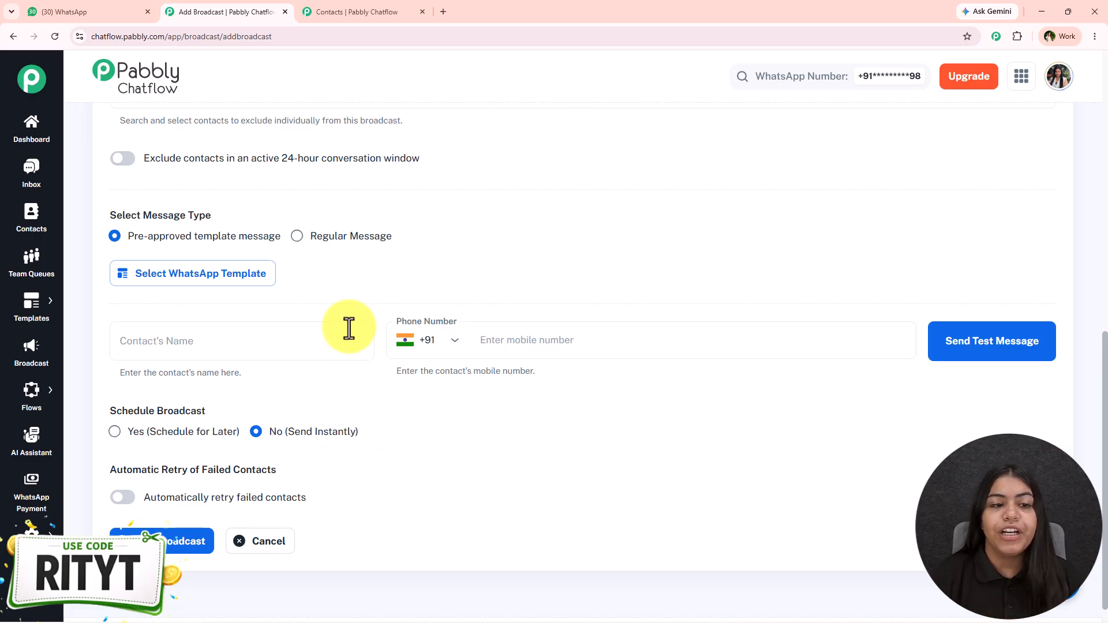
# - From the Contacts tab, open the Templates List
pyautogui.click(358, 10)
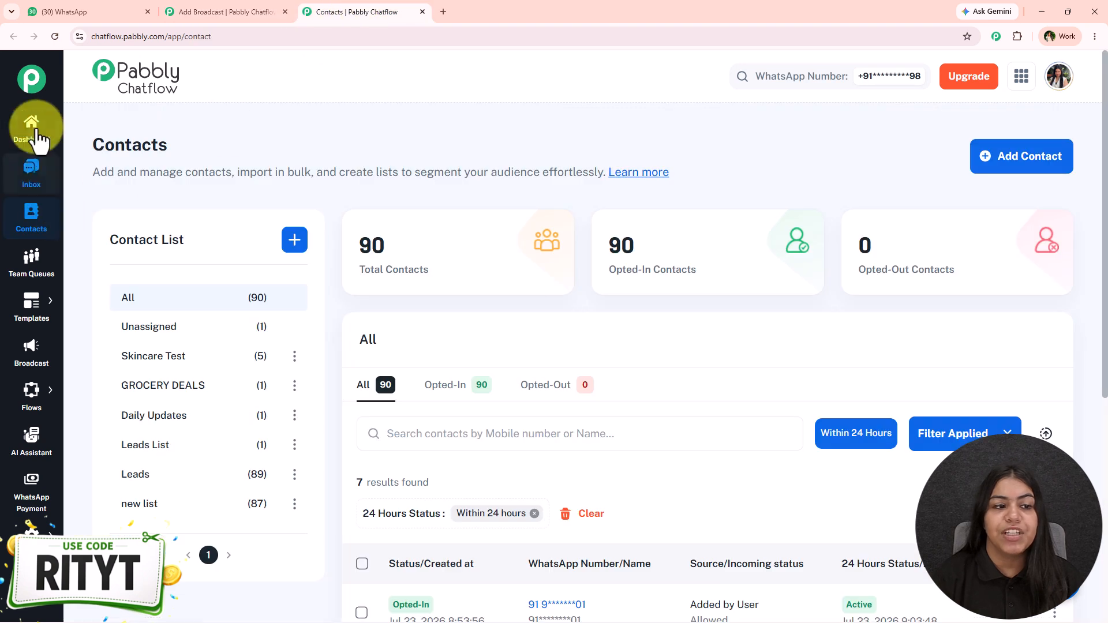
pyautogui.moveTo(31, 305)
pyautogui.click(107, 295)
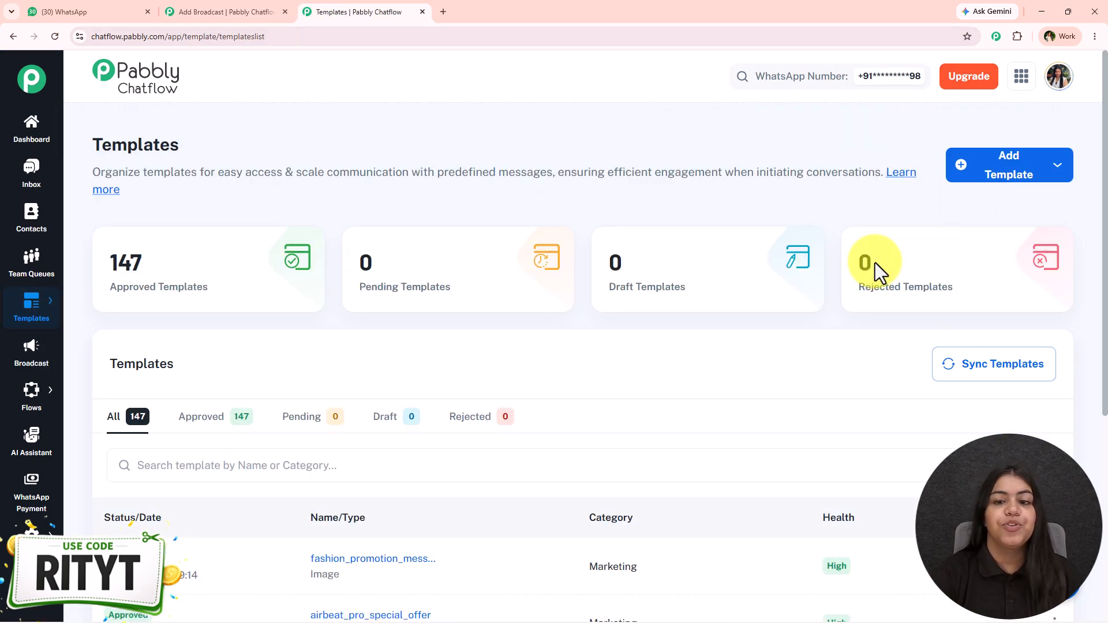
# - Browse the template library's pages and its Ecommerce, Real Estate, Education, Services and Travel categories
pyautogui.moveTo(20, 312)
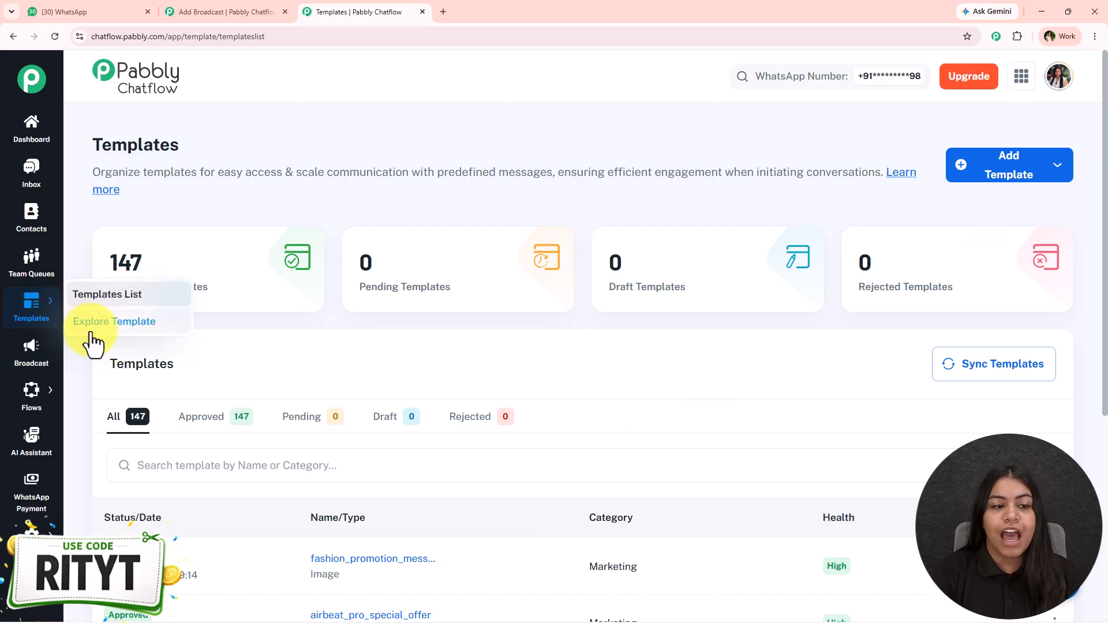
pyautogui.click(104, 319)
pyautogui.scroll(-2, 372, 349)
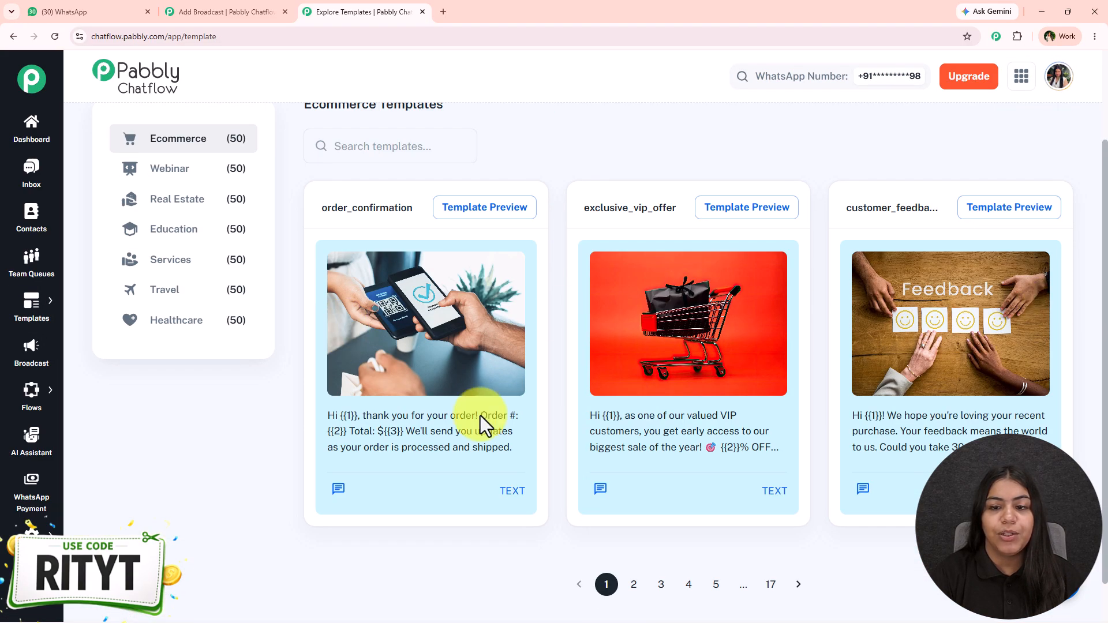
pyautogui.click(767, 584)
pyautogui.click(660, 584)
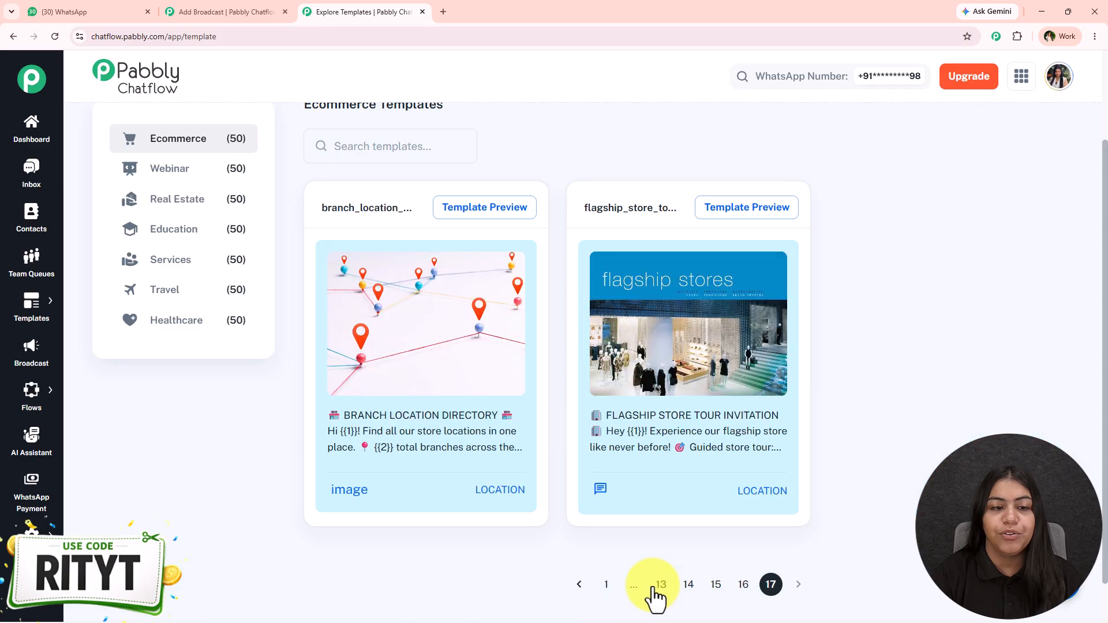
pyautogui.click(165, 289)
pyautogui.click(163, 142)
pyautogui.click(168, 199)
pyautogui.click(164, 229)
pyautogui.click(164, 259)
pyautogui.click(164, 289)
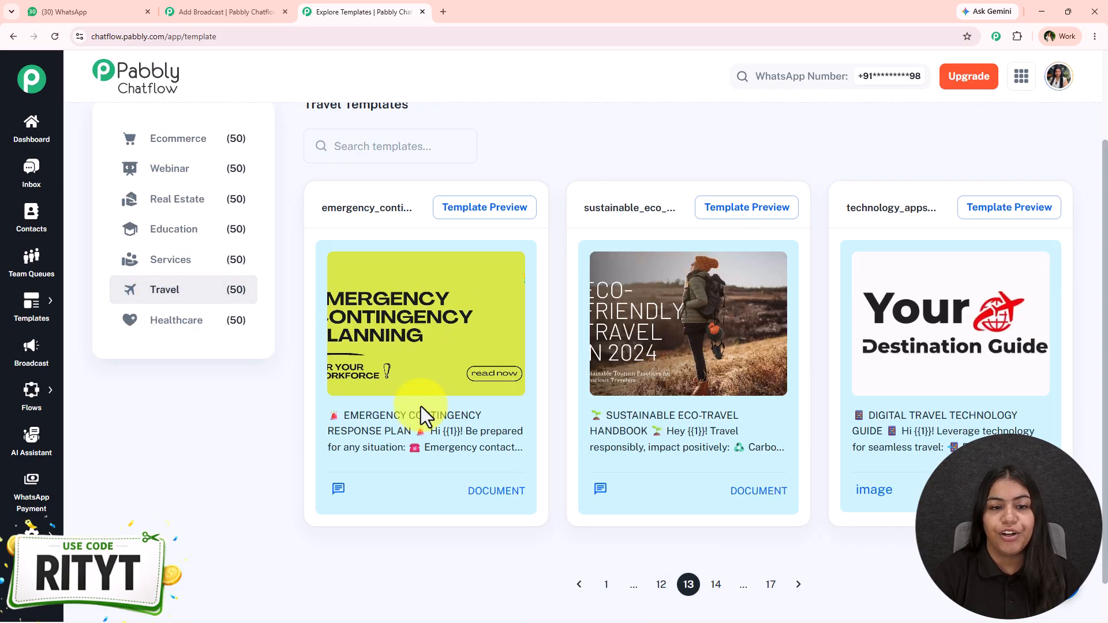
pyautogui.scroll(2, 420, 415)
pyautogui.click(228, 343)
pyautogui.scroll(-2, 791, 440)
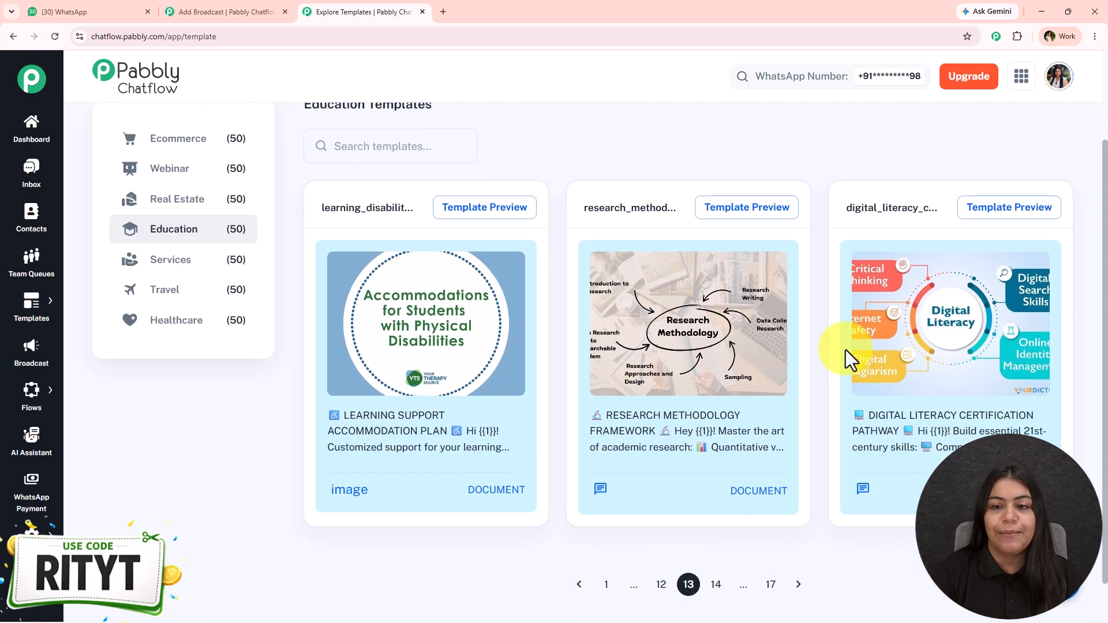
# - Preview the fashion_promotion_message template from the list of approved templates
pyautogui.moveTo(75, 309)
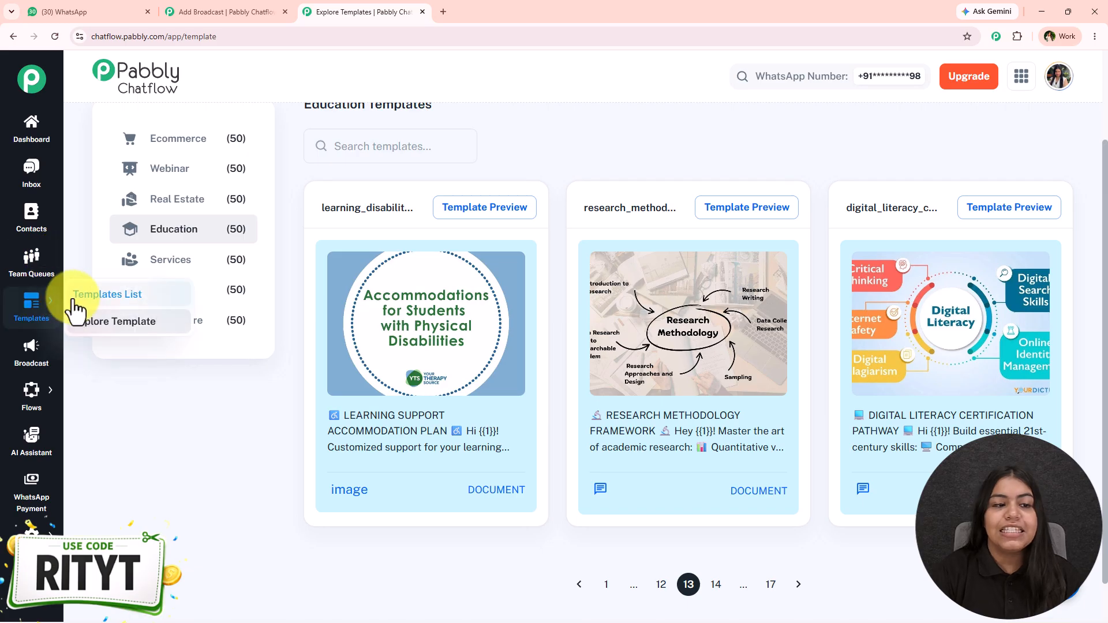
pyautogui.click(111, 292)
pyautogui.scroll(-3, 750, 392)
pyautogui.scroll(-2, 587, 396)
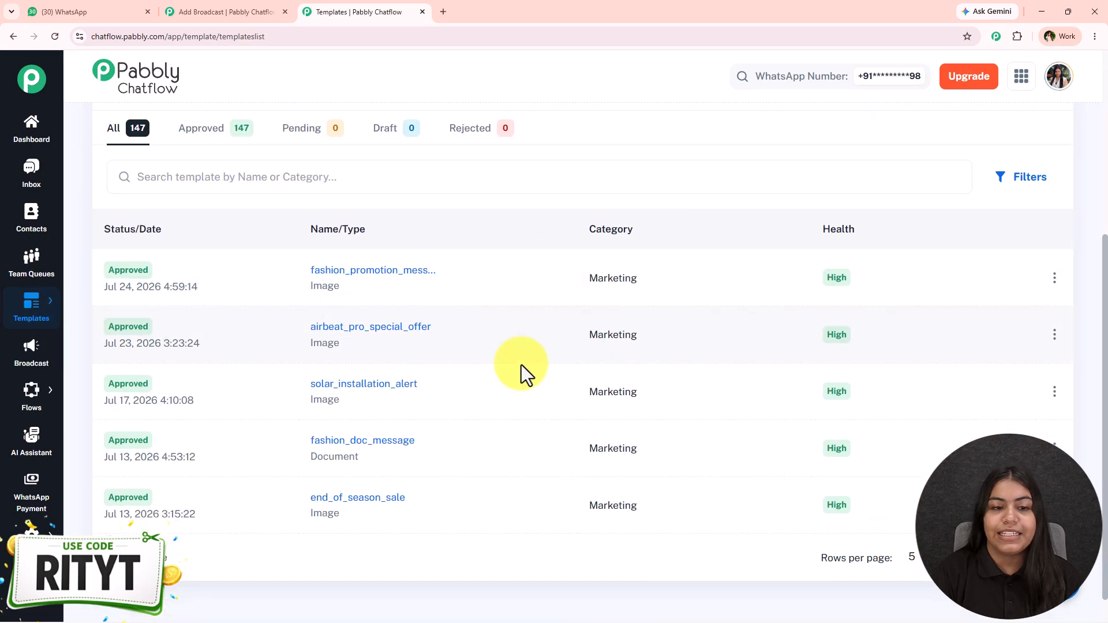
pyautogui.moveTo(149, 273); pyautogui.dragTo(105, 257)
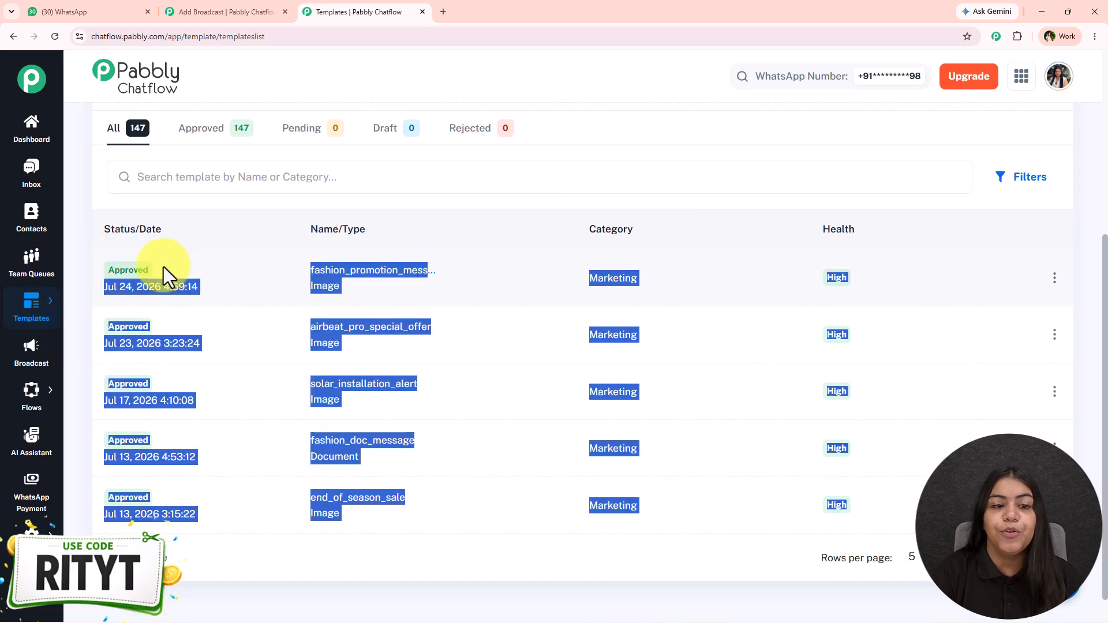
pyautogui.click(325, 269)
pyautogui.click(944, 346)
# - Look through the approved templates, then set the broadcast to a Regular Text message
pyautogui.click(222, 12)
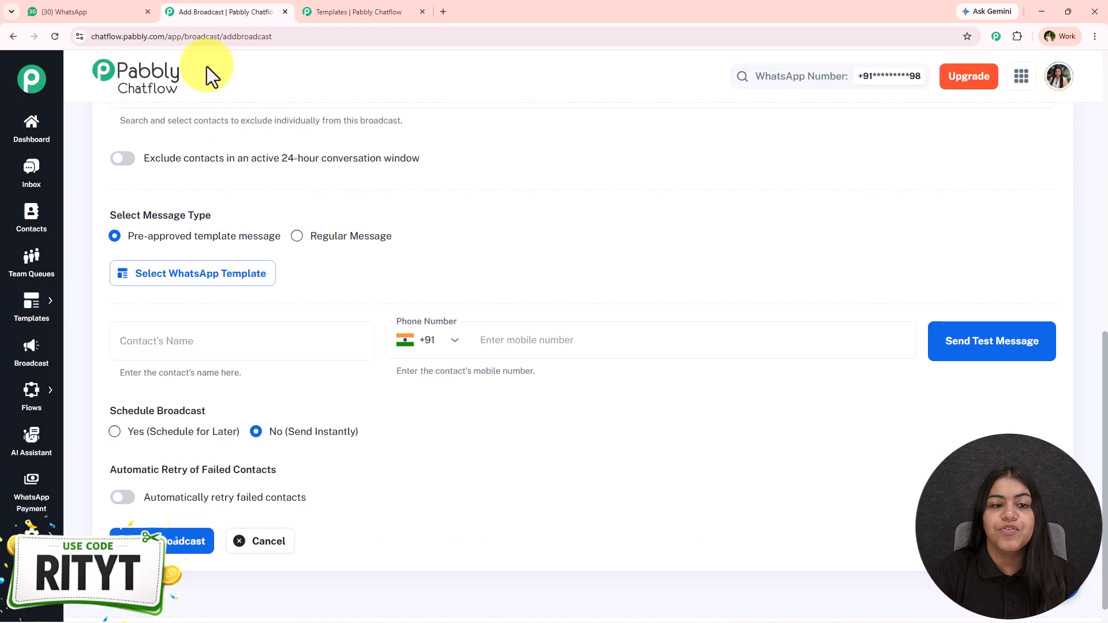
pyautogui.click(223, 275)
pyautogui.scroll(-1, 566, 401)
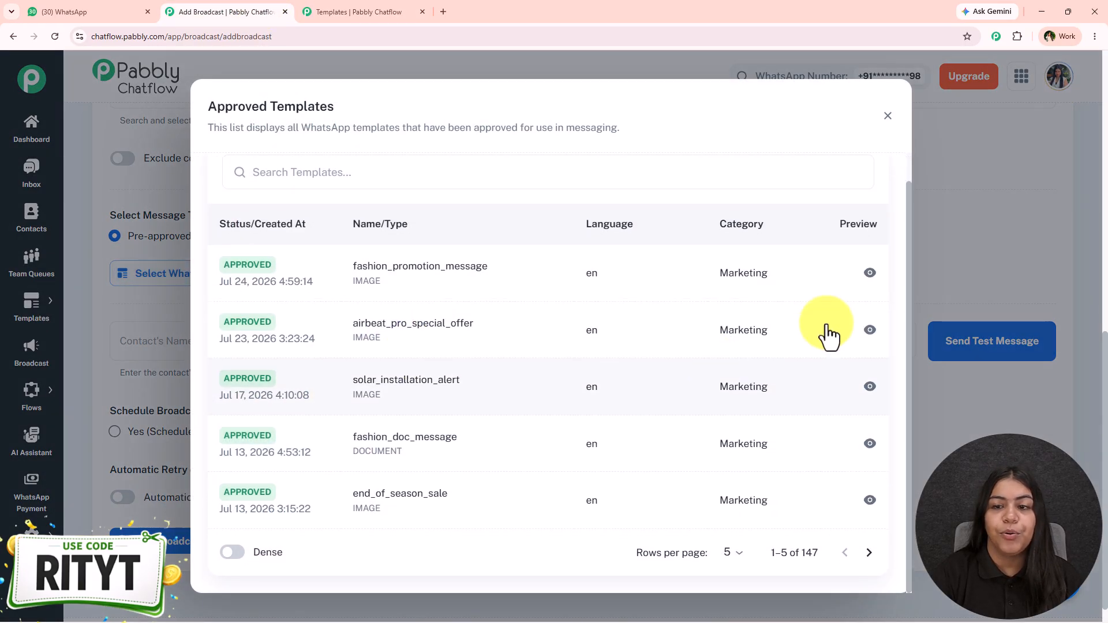
pyautogui.click(916, 234)
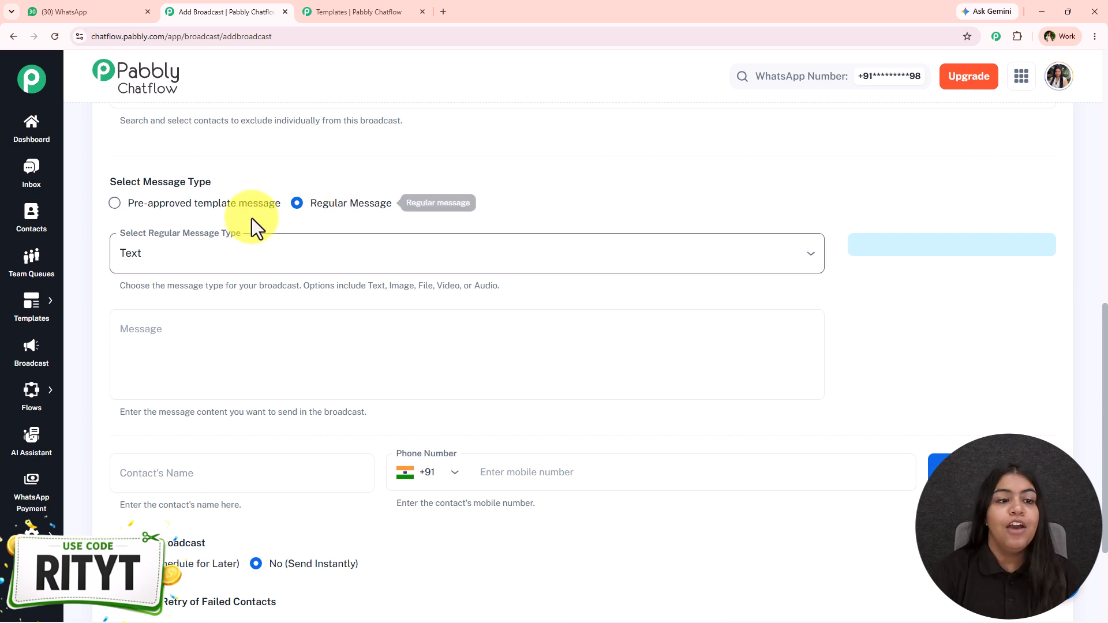
pyautogui.click(261, 256)
pyautogui.click(235, 300)
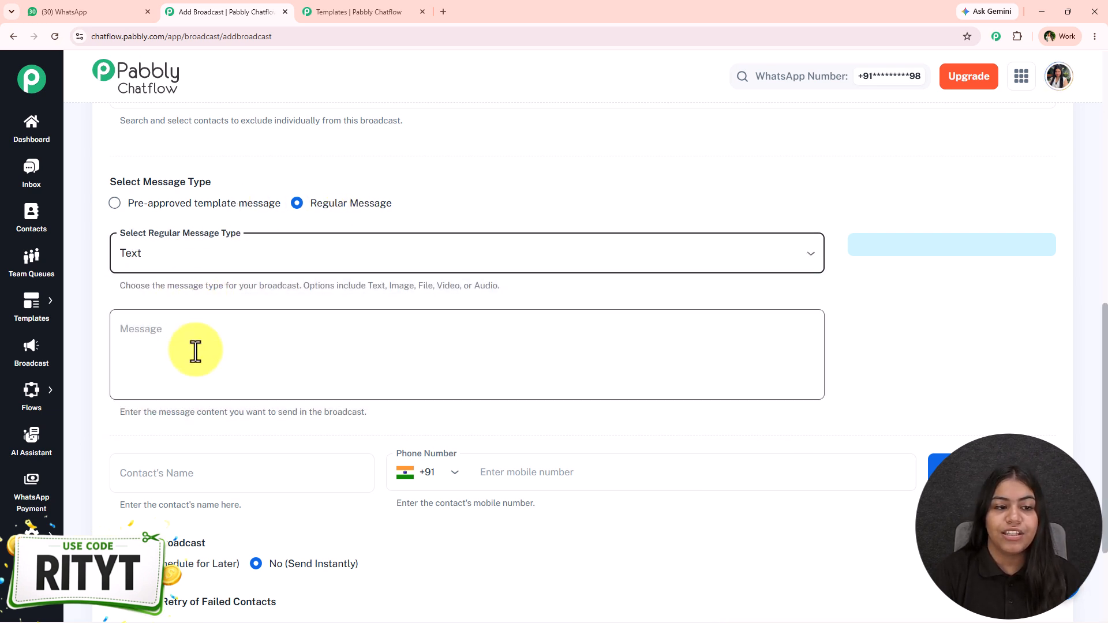
pyautogui.click(194, 347)
# - Copy the SkillEdge Academy admissions announcement from WhatsApp Web into the Message box
pyautogui.click(78, 7)
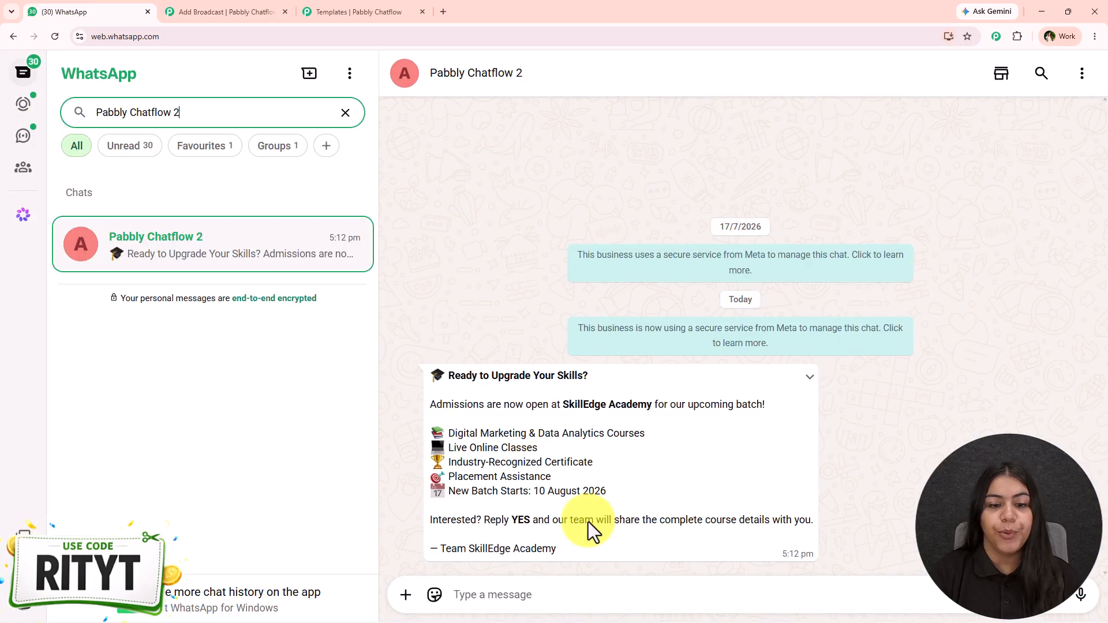
pyautogui.moveTo(413, 381); pyautogui.dragTo(553, 580)
pyautogui.hotkey('ctrl', 'c')
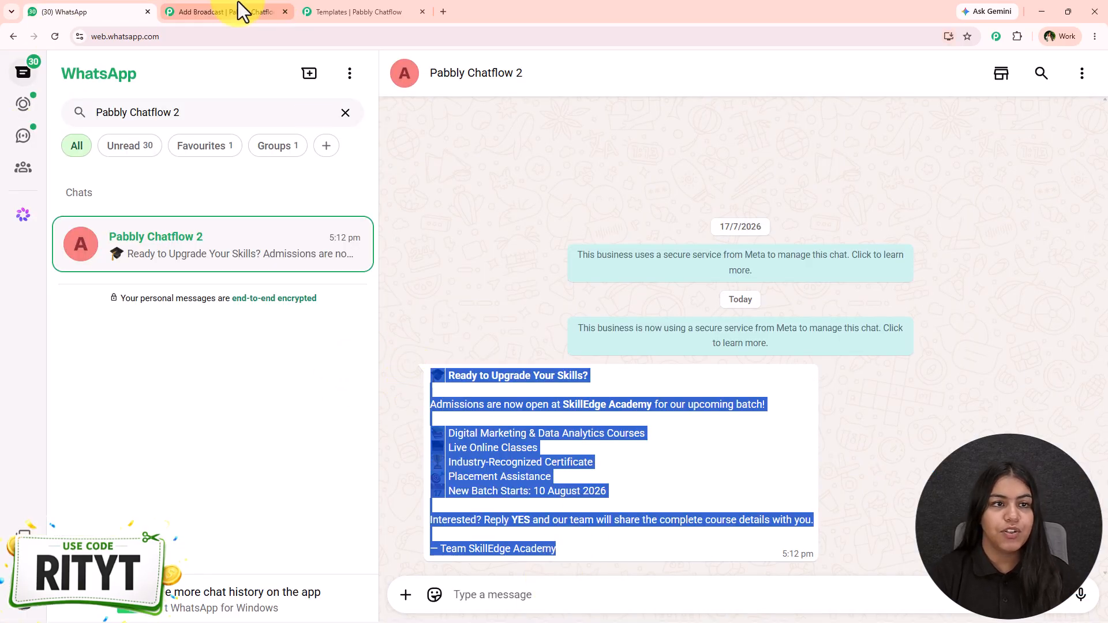
pyautogui.click(240, 11)
pyautogui.hotkey('ctrl', 'v')
pyautogui.click(336, 324)
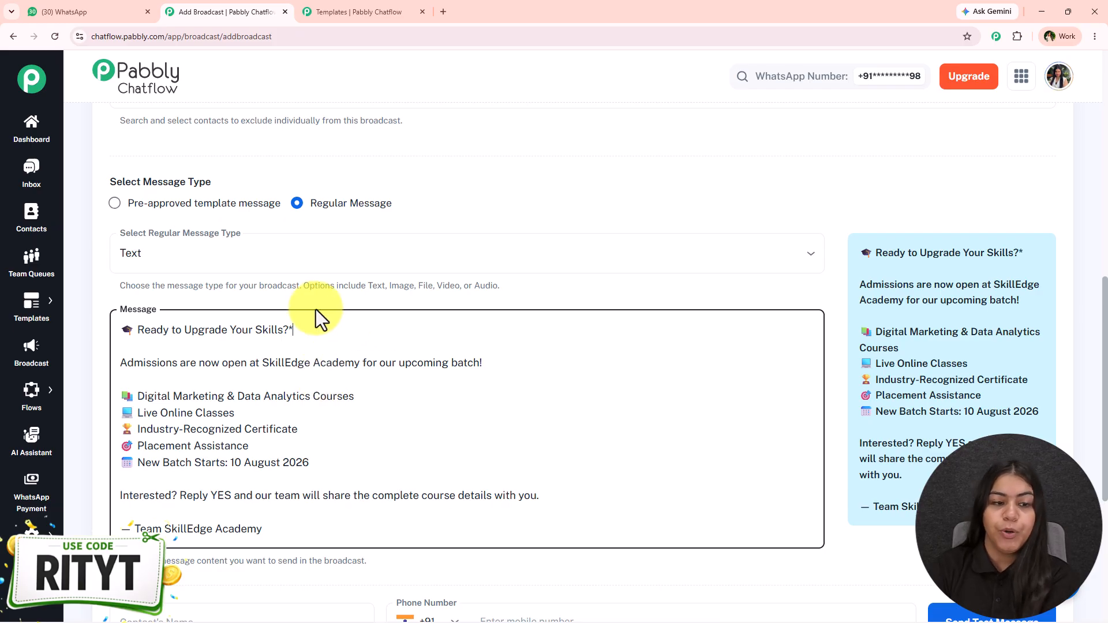
# - Add a bold asterisk before the headline and wrap YES in asterisks
pyautogui.click(139, 329)
pyautogui.write('*')
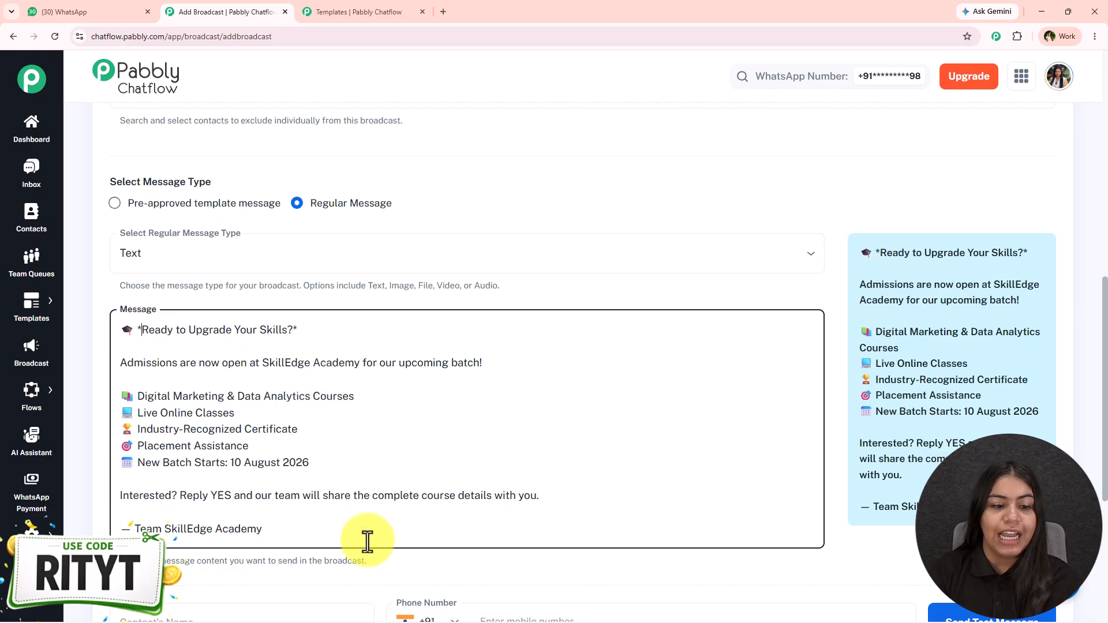
pyautogui.click(234, 495)
pyautogui.write('*')
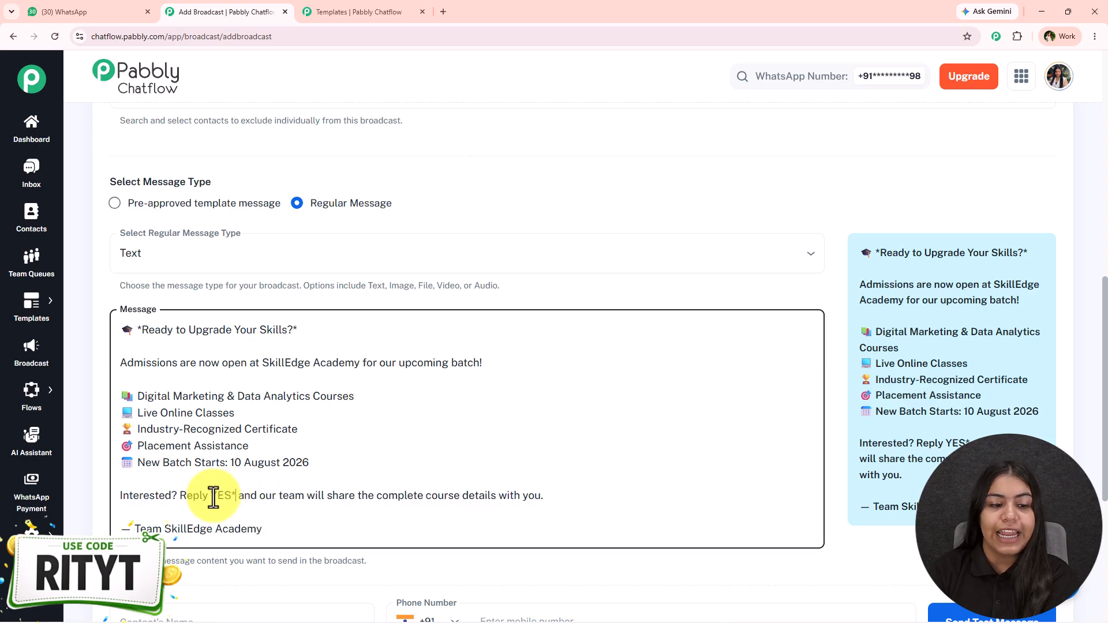
pyautogui.click(212, 495)
pyautogui.write('*')
# - Compare with the original WhatsApp message, then wrap 'SkillEdge Academy' in bold asterisks
pyautogui.click(92, 11)
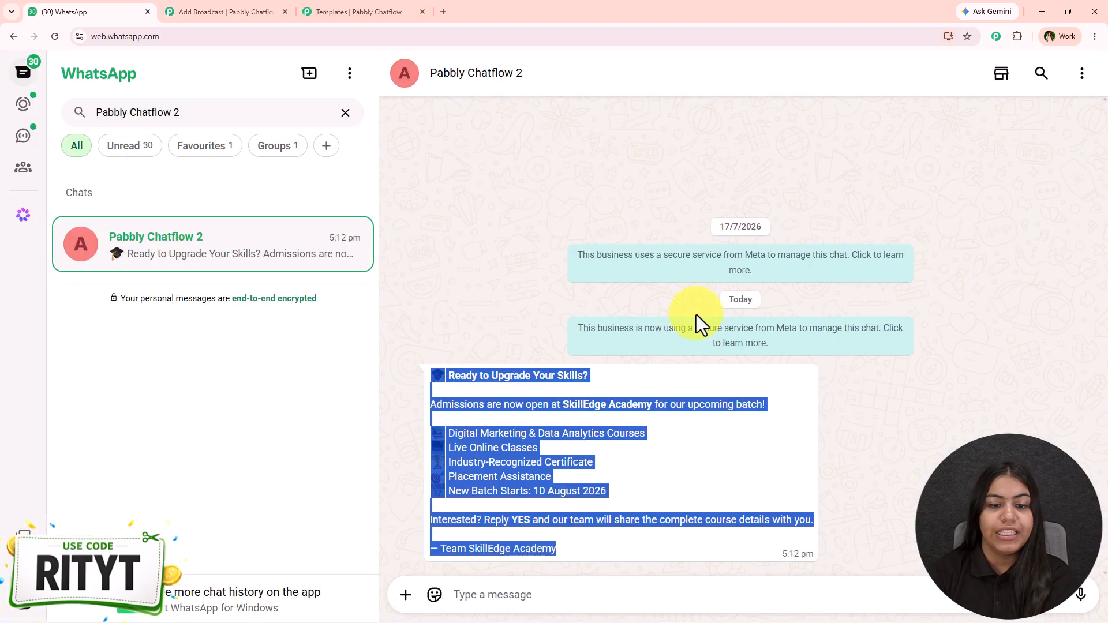
pyautogui.click(593, 415)
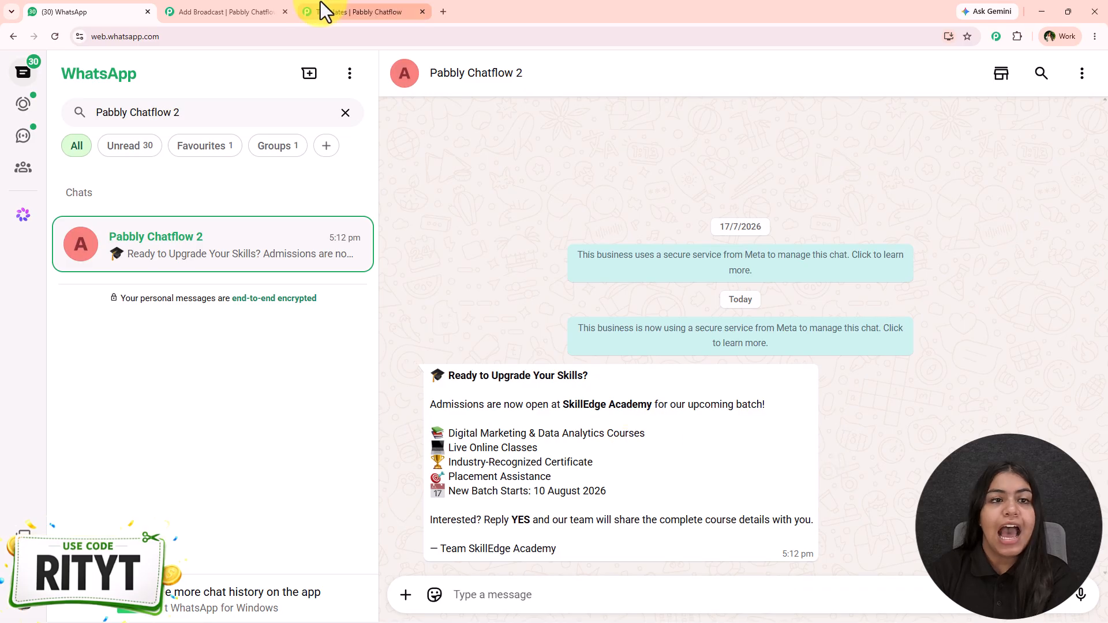
pyautogui.click(231, 12)
pyautogui.click(264, 362)
pyautogui.write('*')
pyautogui.press('Up')
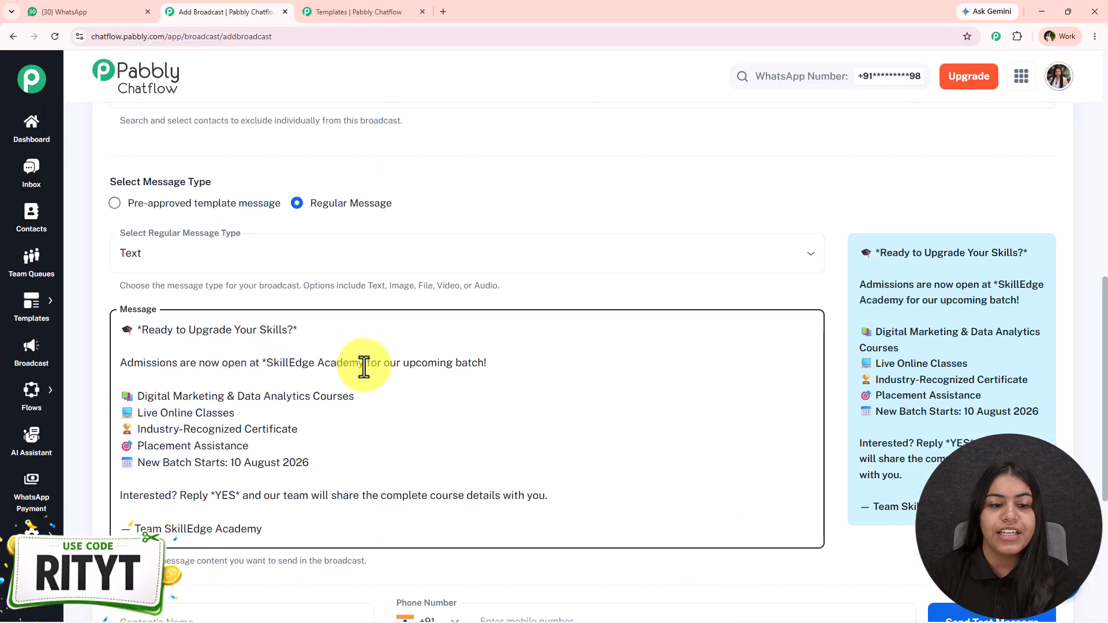
pyautogui.click(366, 363)
pyautogui.write('*')
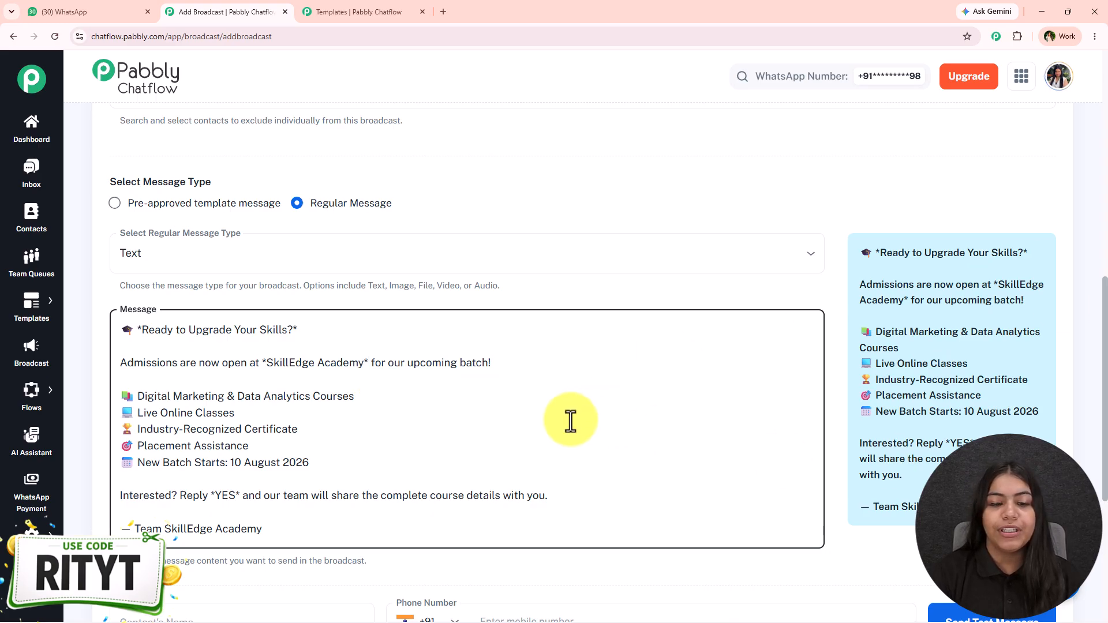
pyautogui.scroll(-5, 435, 388)
# - Send a test broadcast to the 'Test' contact's phone number and check it in WhatsApp
pyautogui.scroll(3, 581, 274)
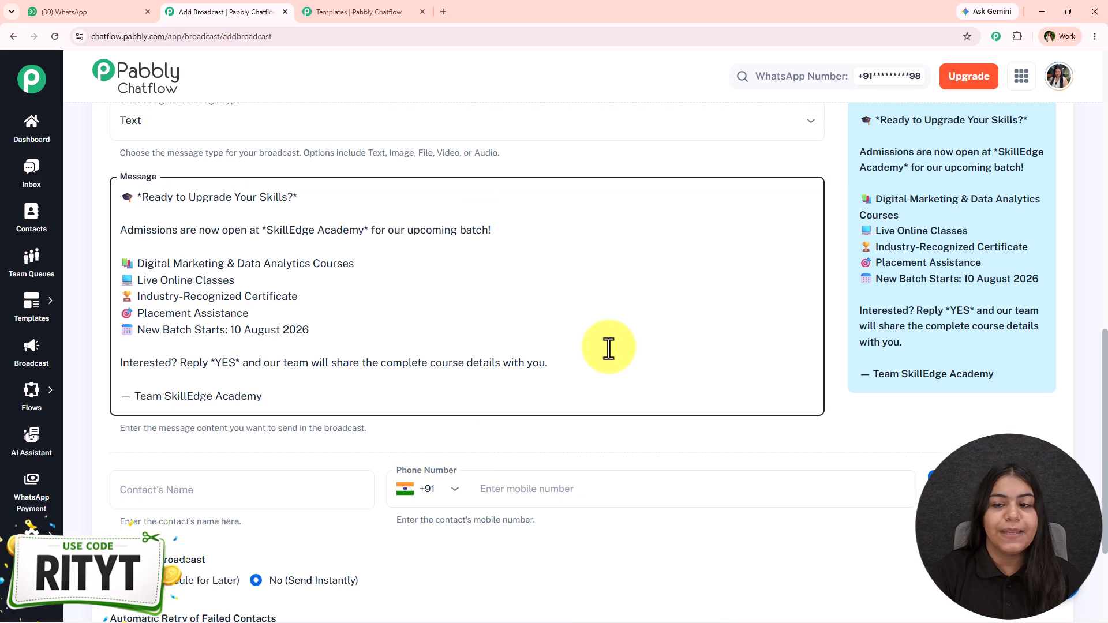
pyautogui.scroll(-3, 242, 340)
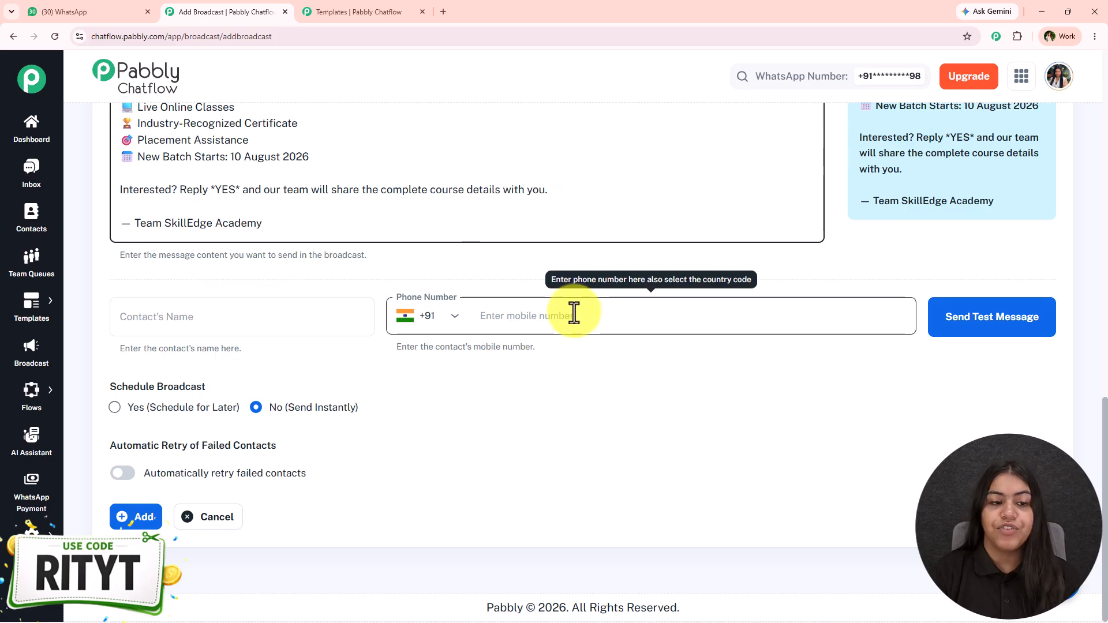
pyautogui.click(271, 310)
pyautogui.write('Test')
pyautogui.click(588, 332)
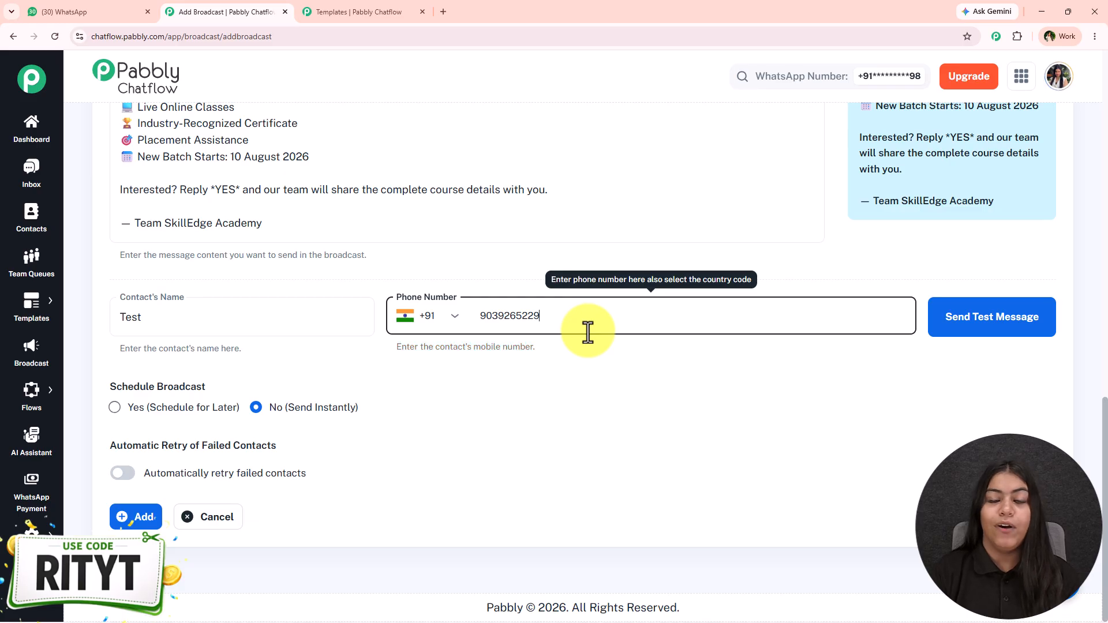
pyautogui.click(996, 326)
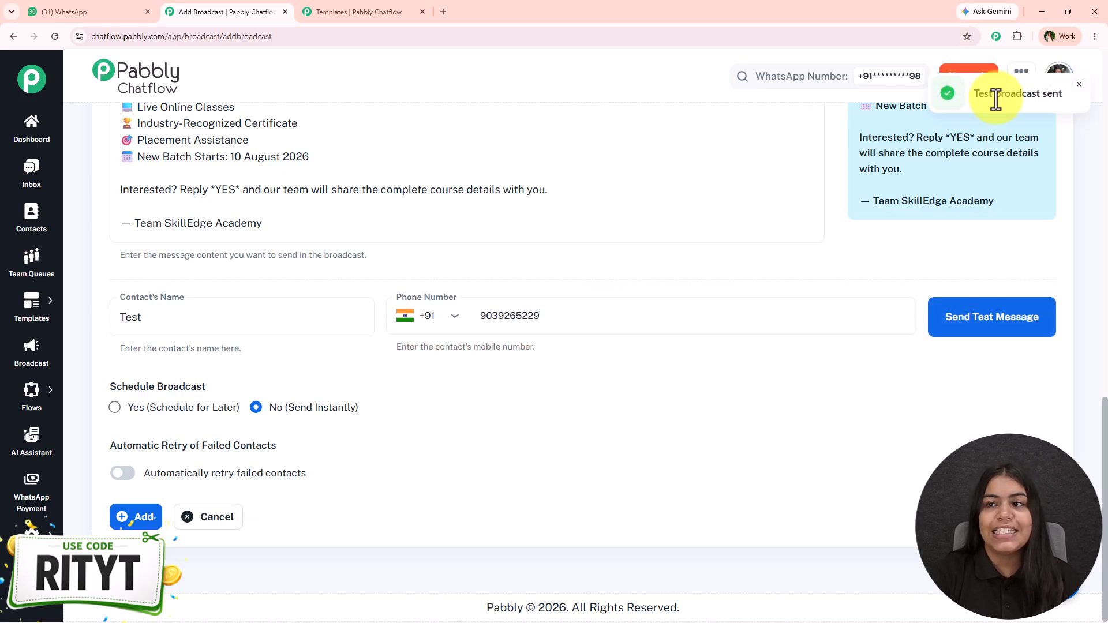
pyautogui.click(131, 10)
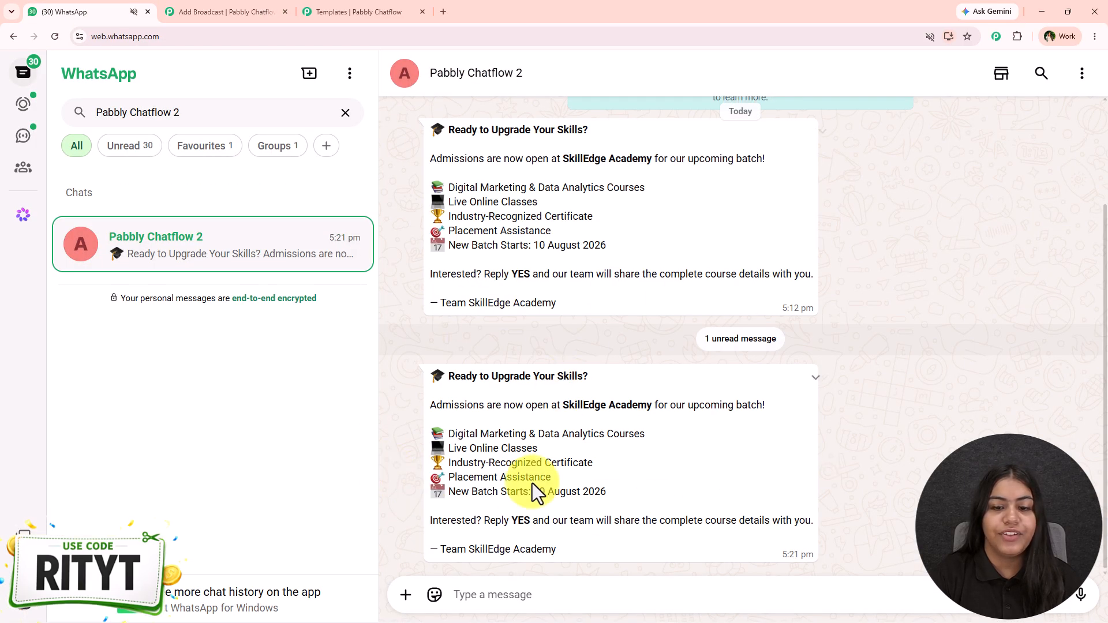
pyautogui.scroll(2, 583, 459)
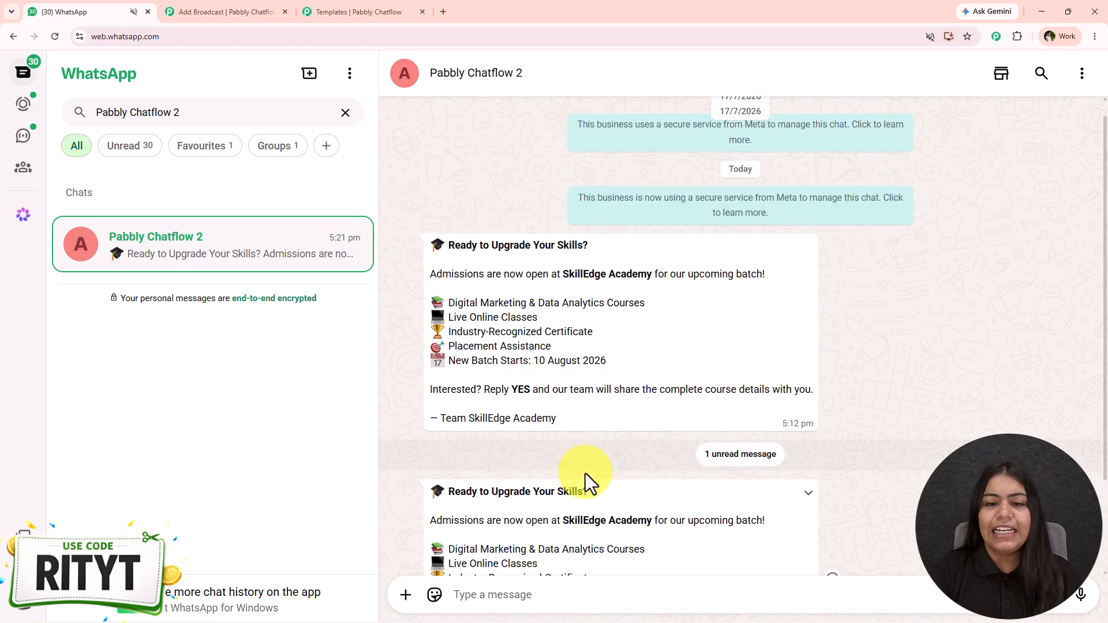
pyautogui.scroll(-2, 531, 542)
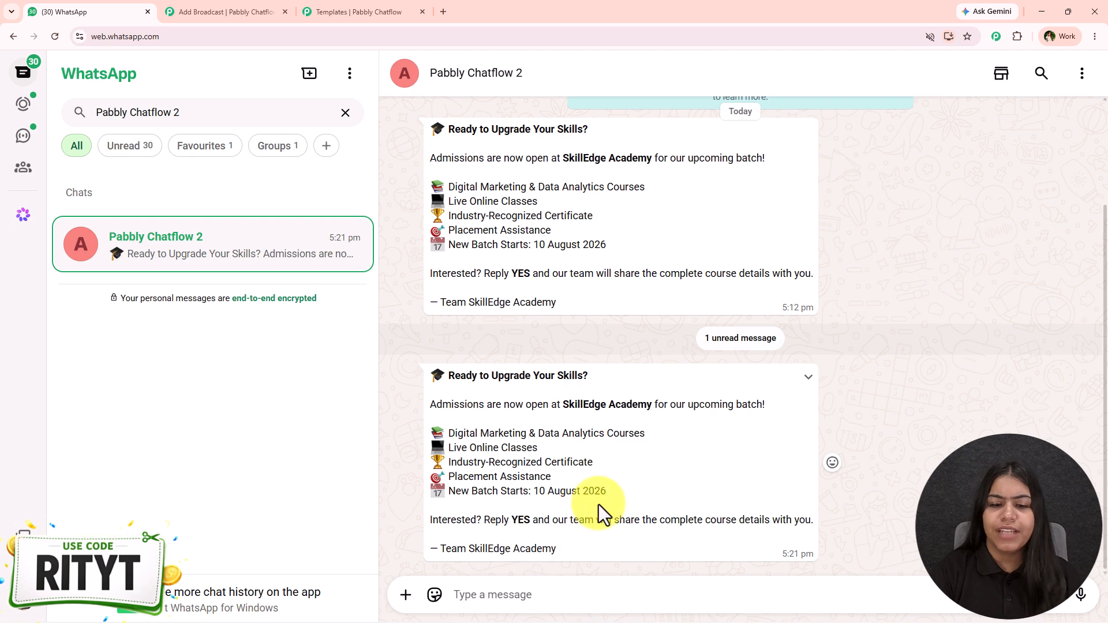
# - Wrap the batch start date in bold asterisks and send another test to WhatsApp
pyautogui.click(240, 10)
pyautogui.click(324, 158)
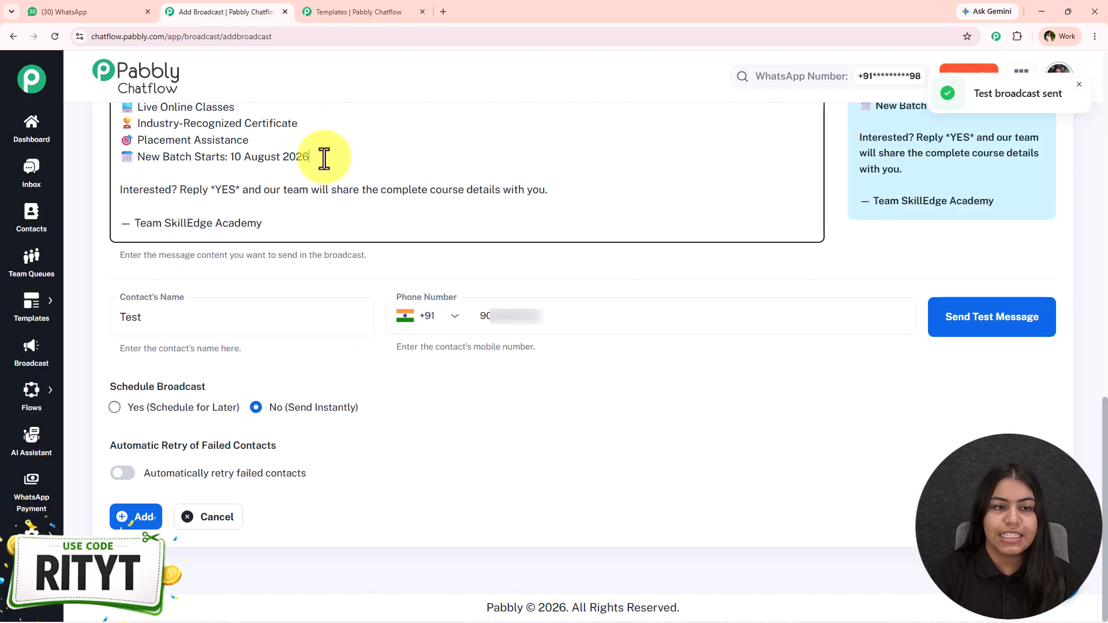
pyautogui.write('*')
pyautogui.click(230, 157)
pyautogui.write('*')
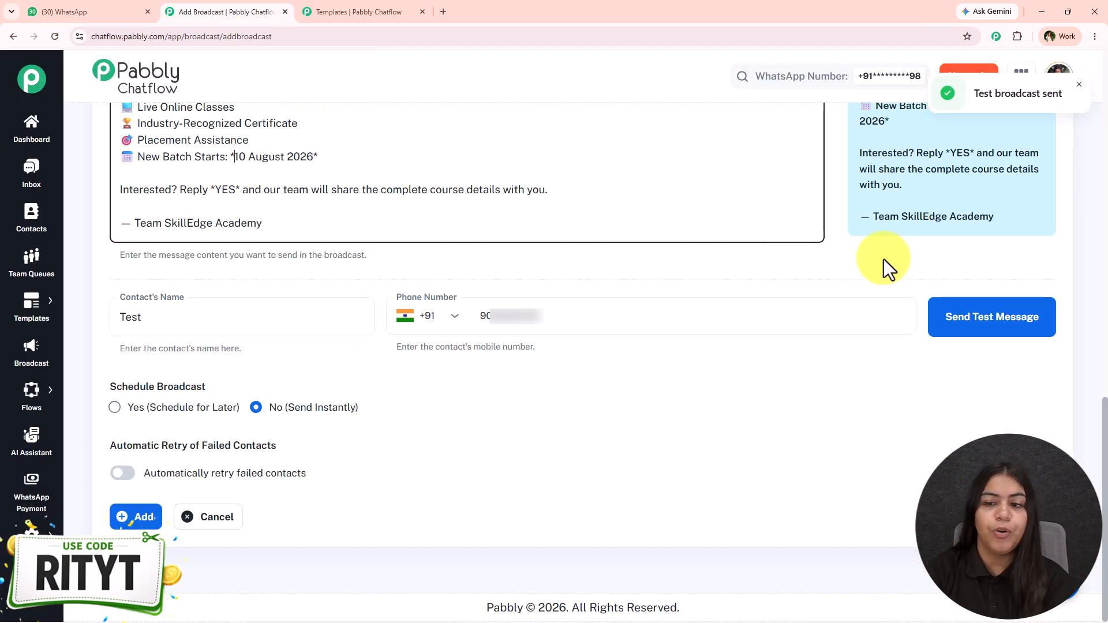
pyautogui.click(947, 319)
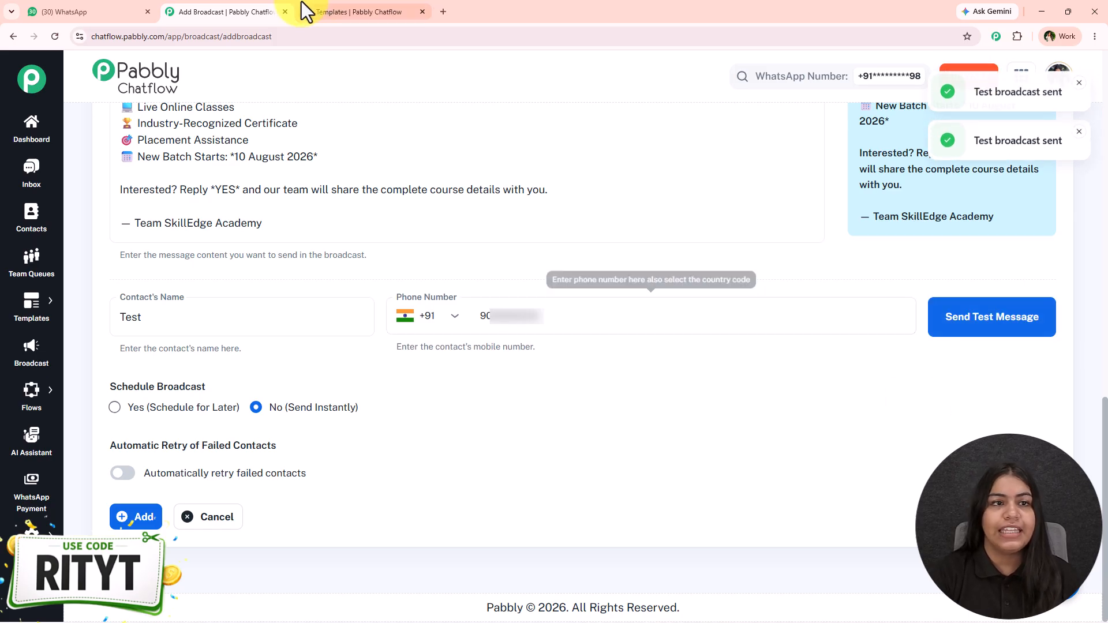
pyautogui.click(99, 11)
# - Verify the newest WhatsApp test shows '10 August 2026' in bold, then return to the form
pyautogui.scroll(2, 591, 439)
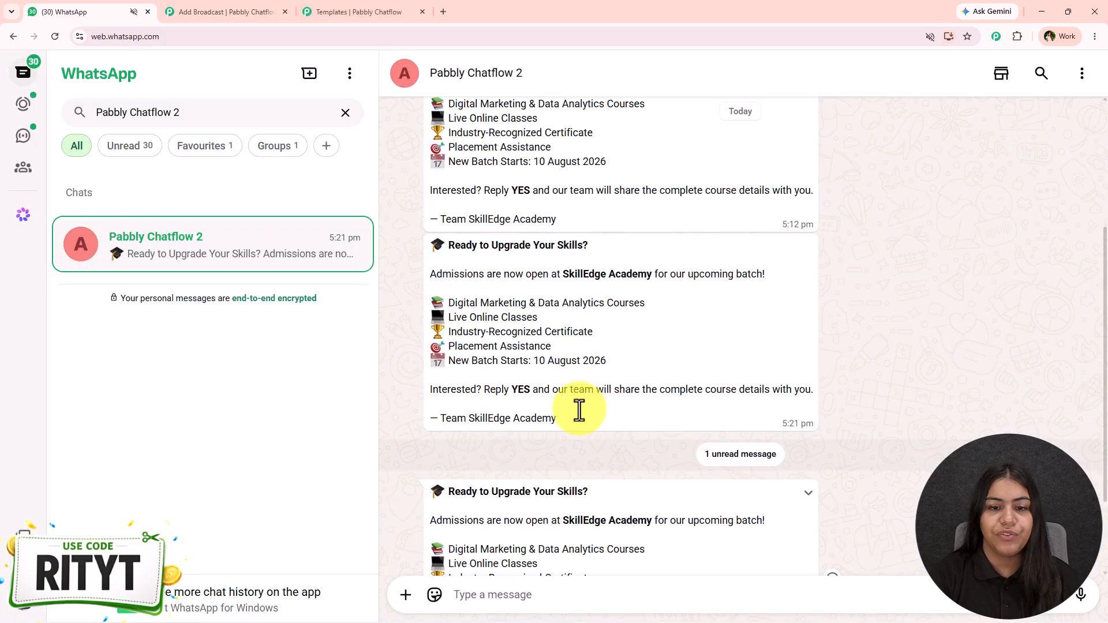
pyautogui.scroll(-2, 600, 519)
pyautogui.moveTo(614, 488); pyautogui.dragTo(634, 497)
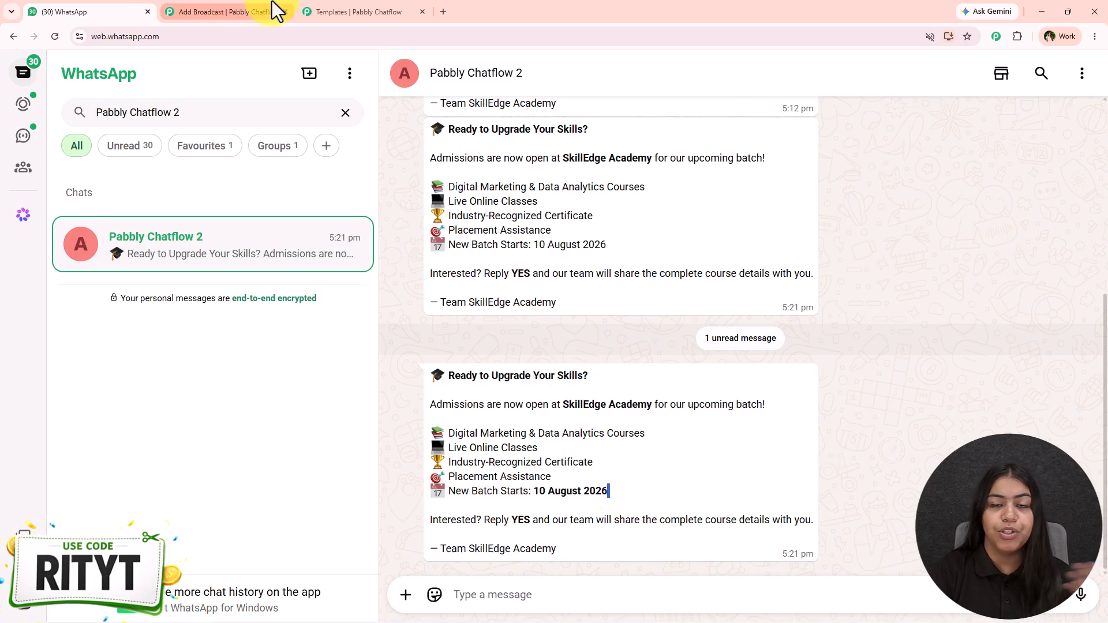
pyautogui.click(198, 10)
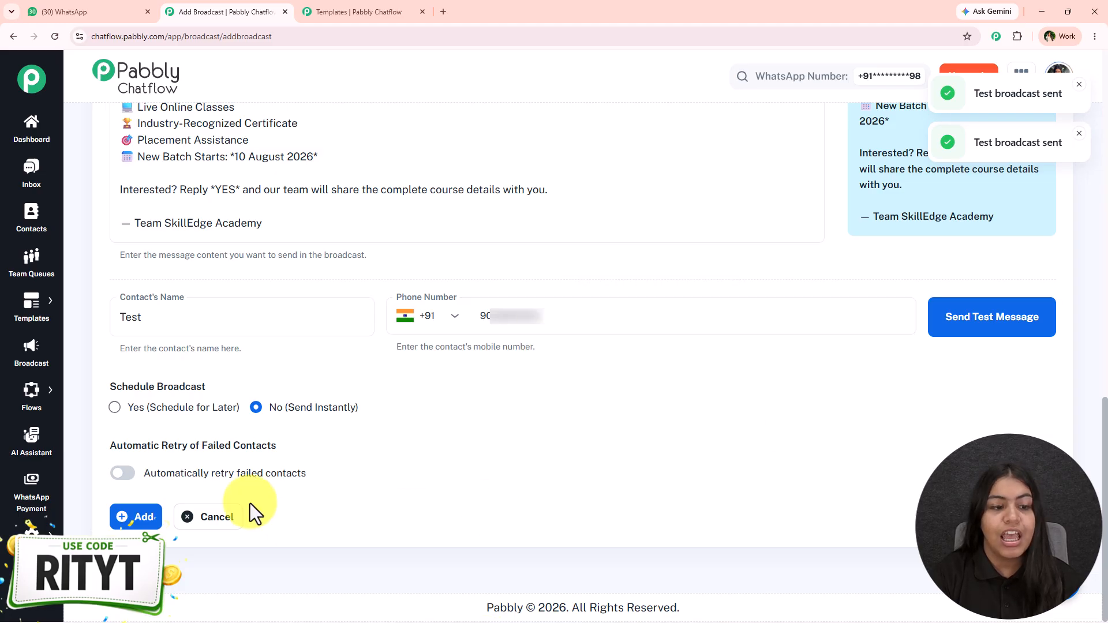
# - Review the Schedule Broadcast options and choose to schedule the broadcast for later
pyautogui.moveTo(109, 388); pyautogui.dragTo(251, 390)
pyautogui.click(251, 390)
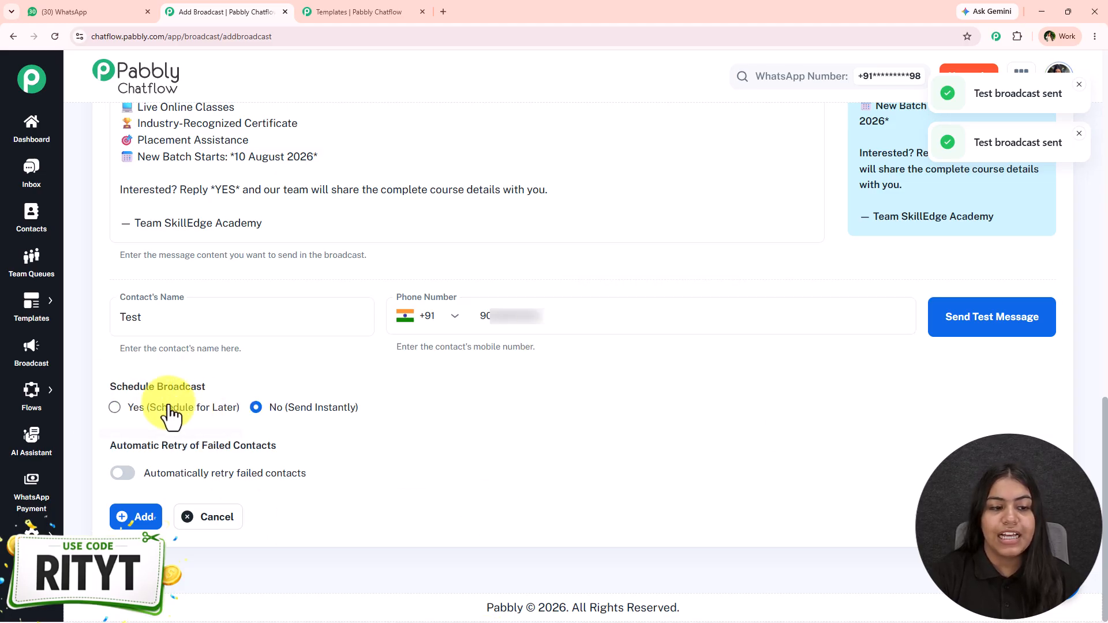
pyautogui.moveTo(150, 406); pyautogui.dragTo(381, 403)
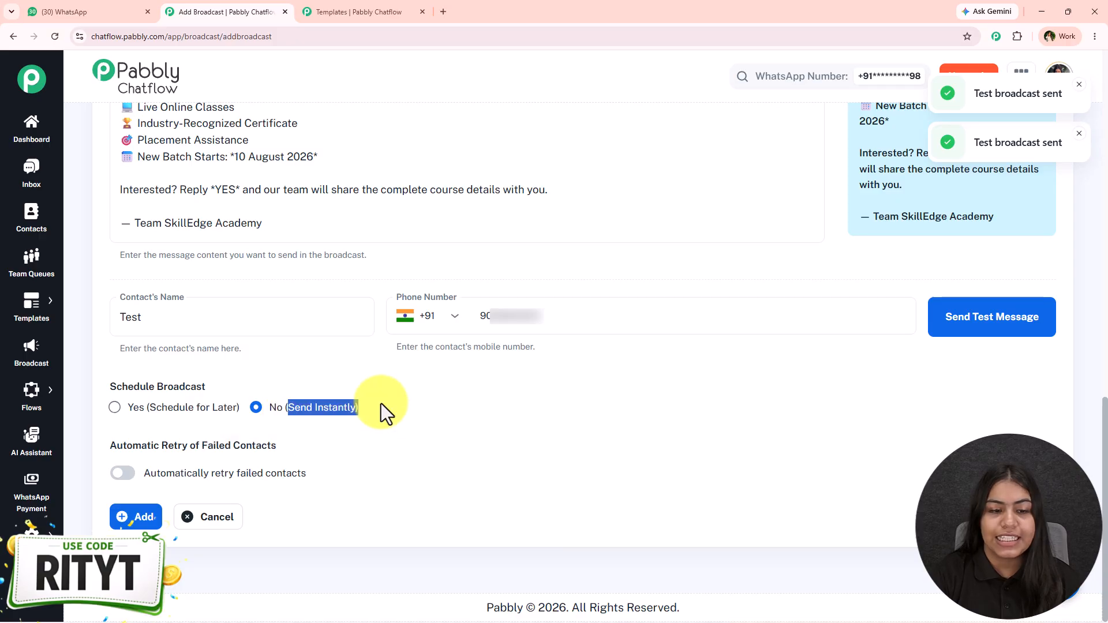
pyautogui.click(382, 420)
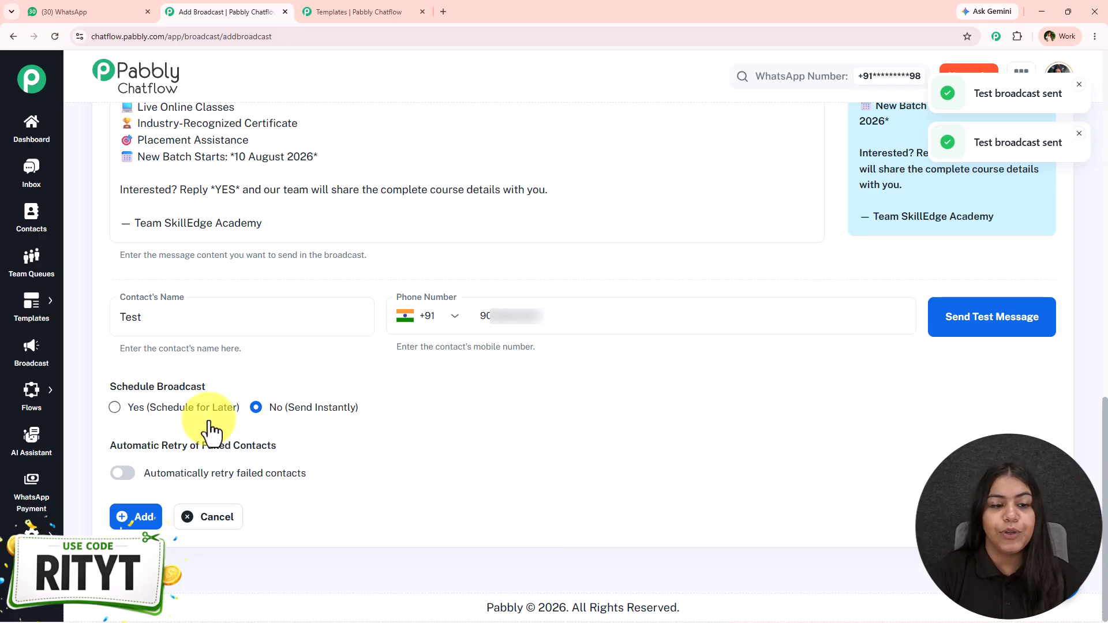
pyautogui.moveTo(270, 406); pyautogui.dragTo(395, 405)
pyautogui.click(404, 422)
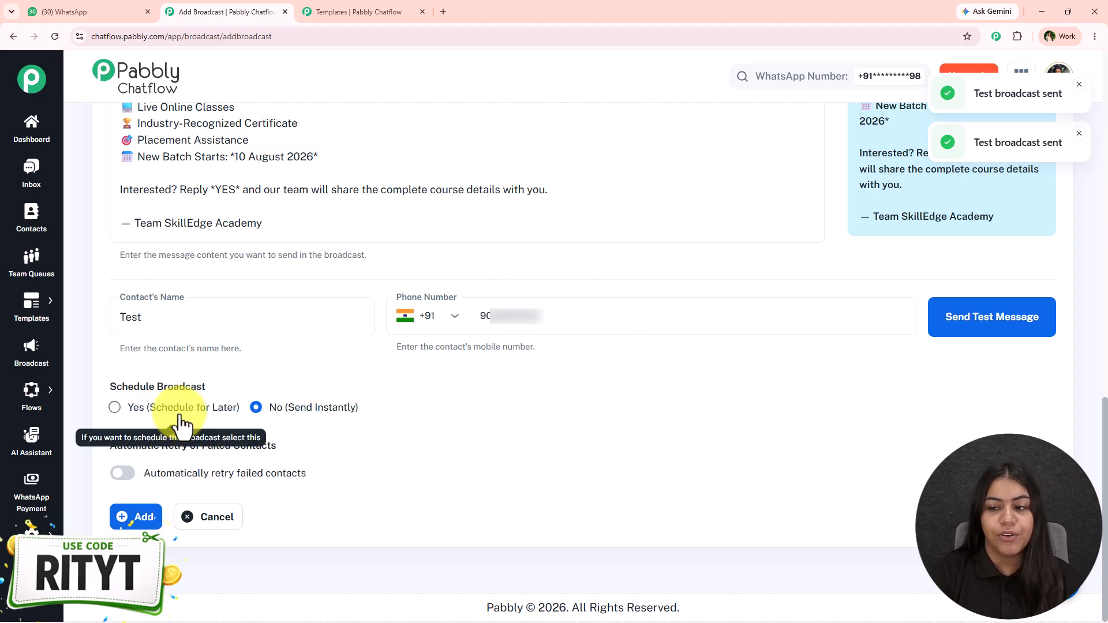
pyautogui.click(180, 410)
# - Set the send time to 07/25/2026 05:00 PM and switch on automatic retry
pyautogui.scroll(-2, 1043, 354)
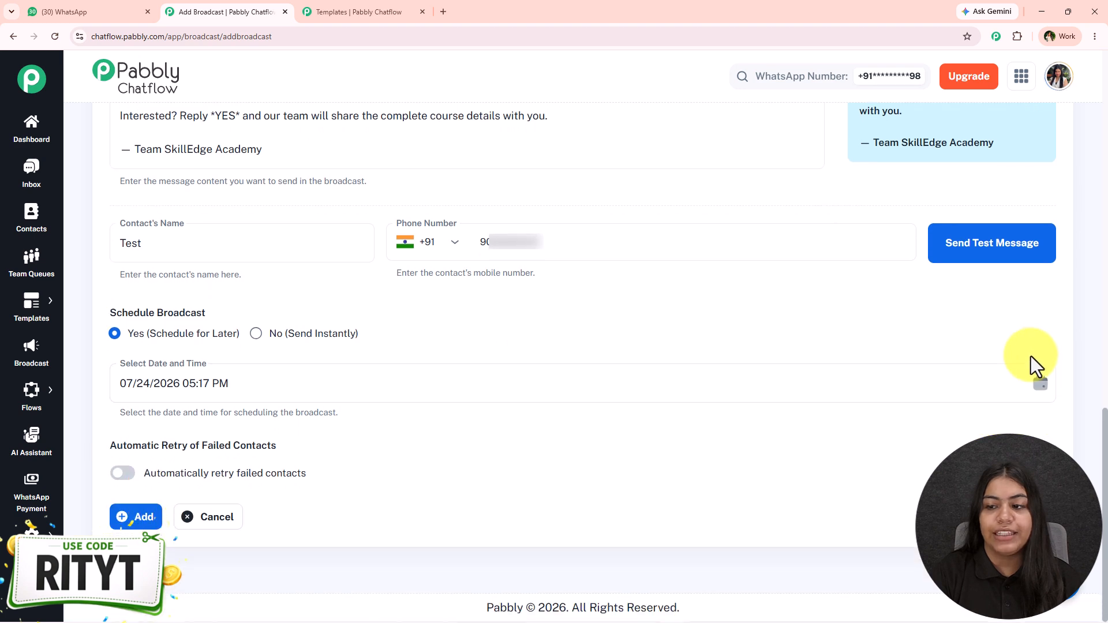
pyautogui.click(1040, 384)
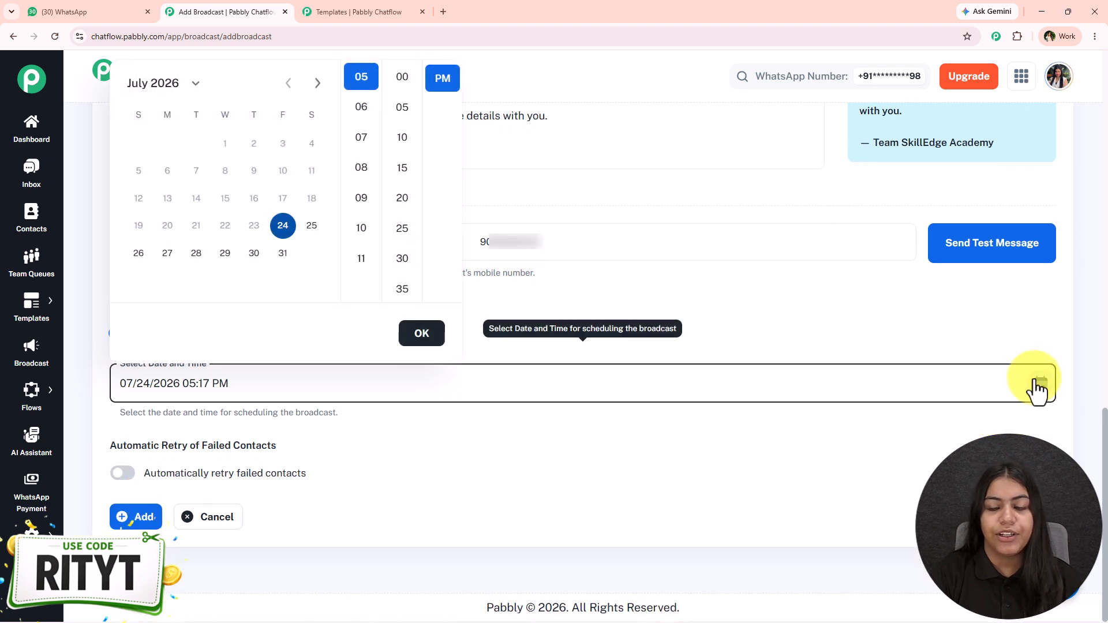
pyautogui.click(311, 228)
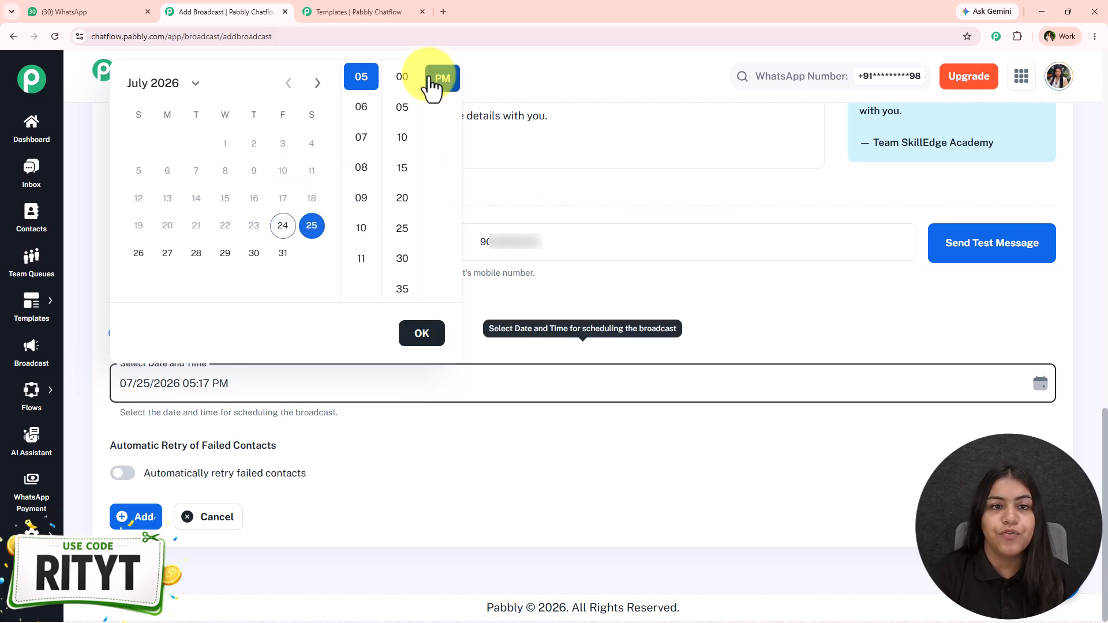
pyautogui.click(402, 77)
pyautogui.click(412, 340)
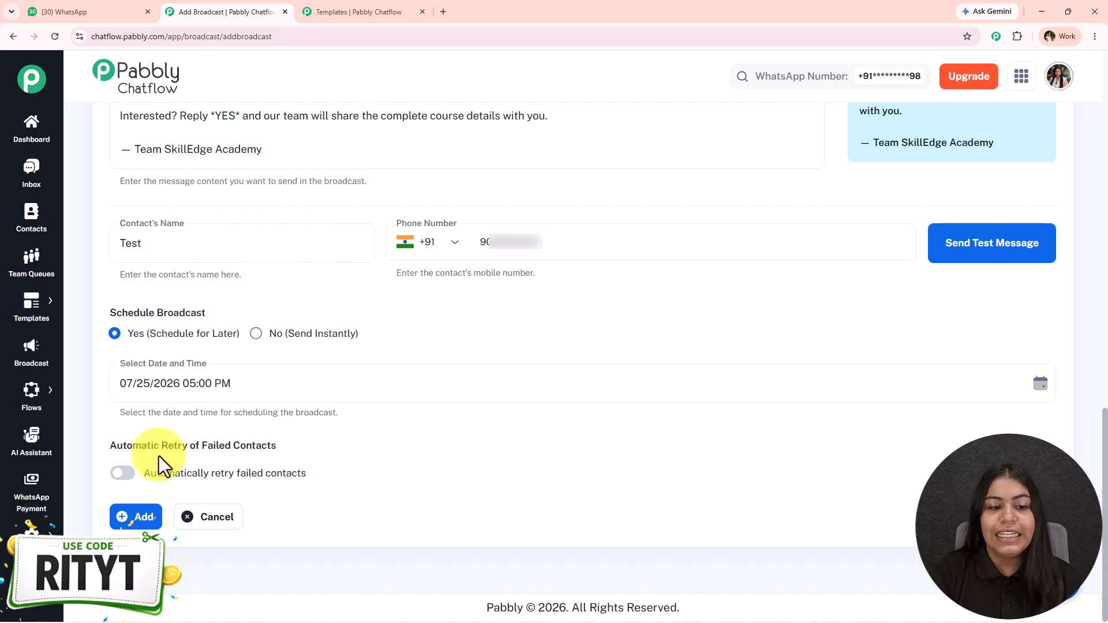
pyautogui.click(124, 478)
# - Check the retry count (1), turn automatic retry back off, and submit the broadcast
pyautogui.scroll(-1, 167, 438)
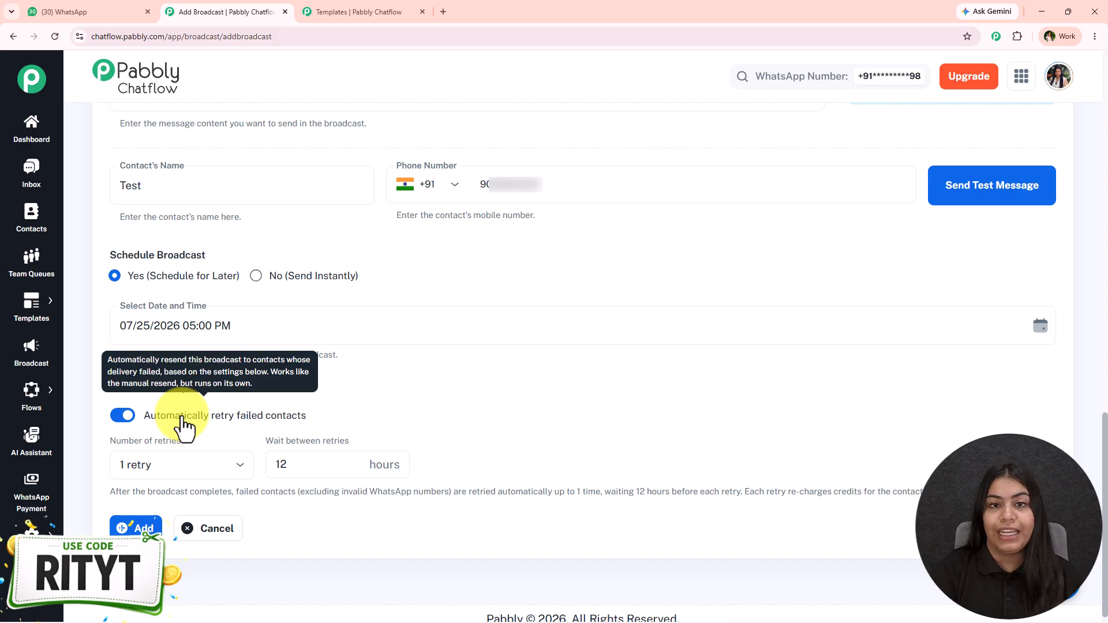
pyautogui.click(191, 462)
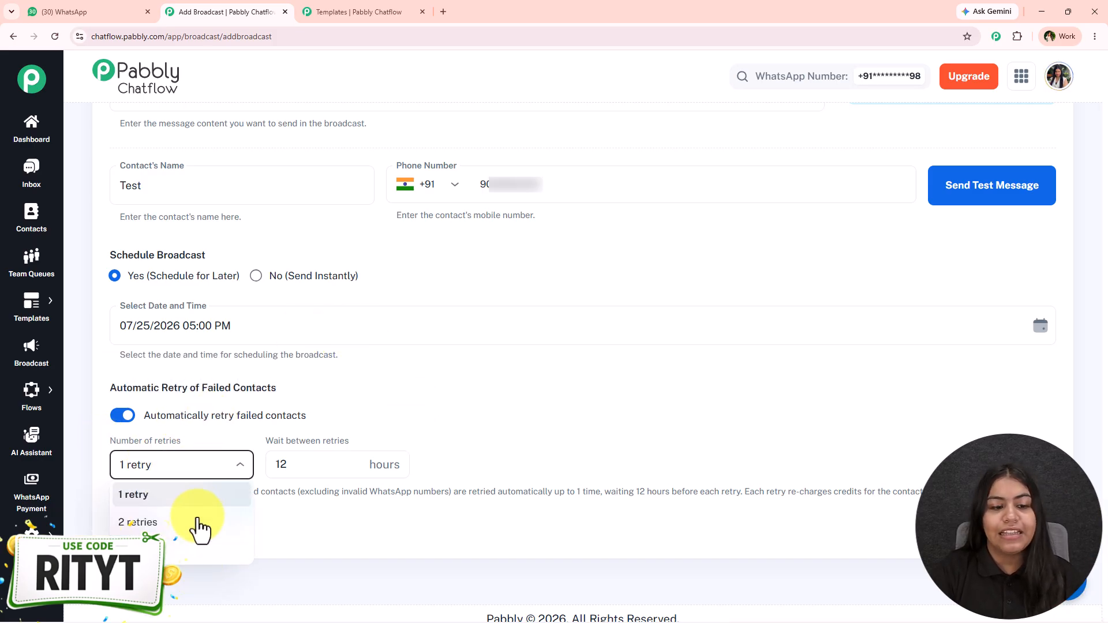
pyautogui.click(327, 465)
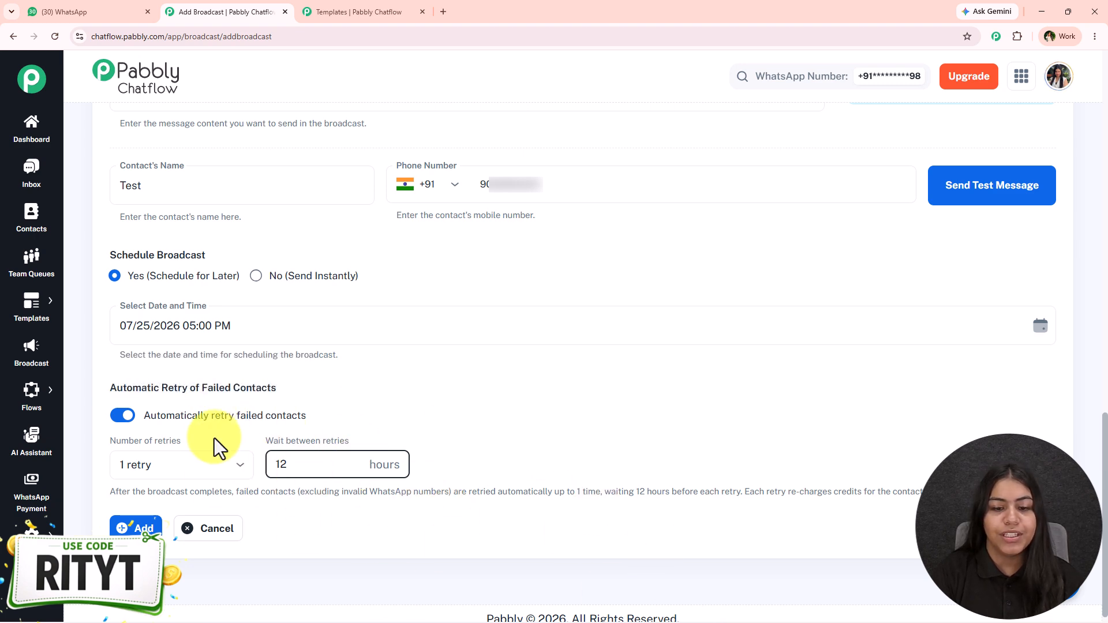
pyautogui.click(124, 415)
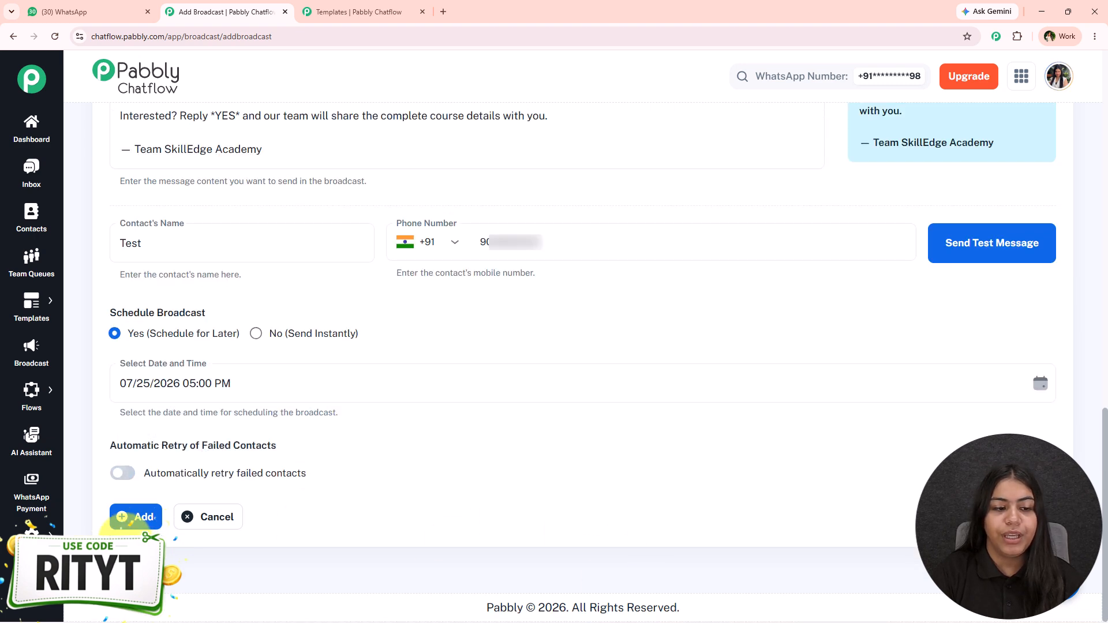
pyautogui.click(134, 516)
# - Confirm adding the broadcast and check its new Scheduled row for Jul 25, 2026
pyautogui.click(650, 404)
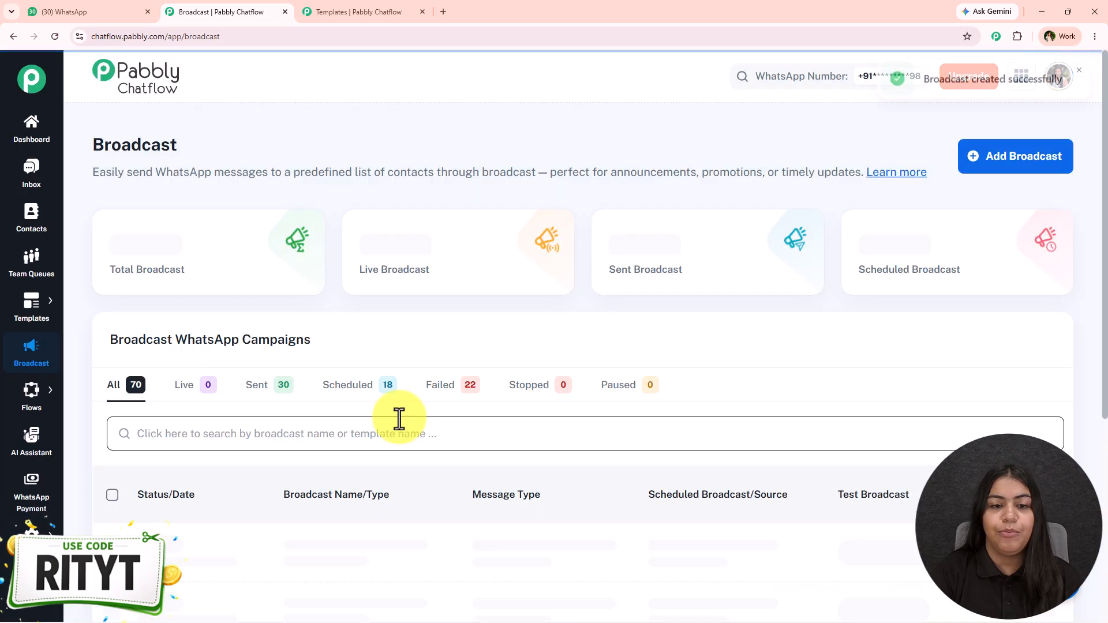
pyautogui.scroll(-3, 697, 381)
pyautogui.moveTo(747, 346); pyautogui.dragTo(109, 346)
pyautogui.click(289, 286)
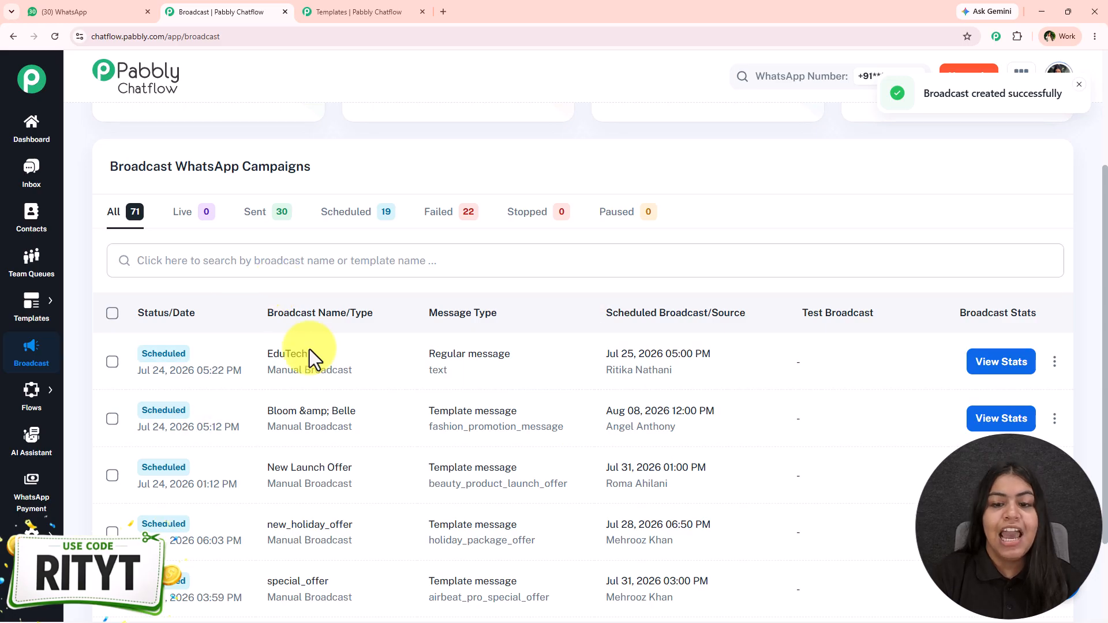
# - Review the sent 70% Off broadcast's delivery stats, failed contacts and resend options
pyautogui.click(252, 231)
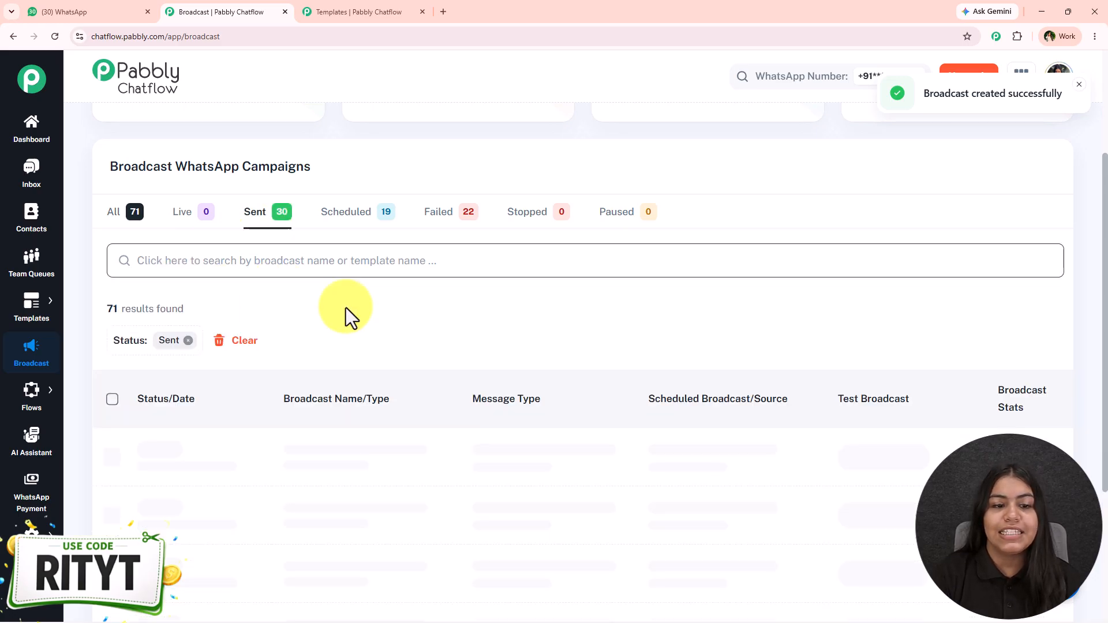
pyautogui.scroll(-1, 337, 419)
pyautogui.click(1002, 382)
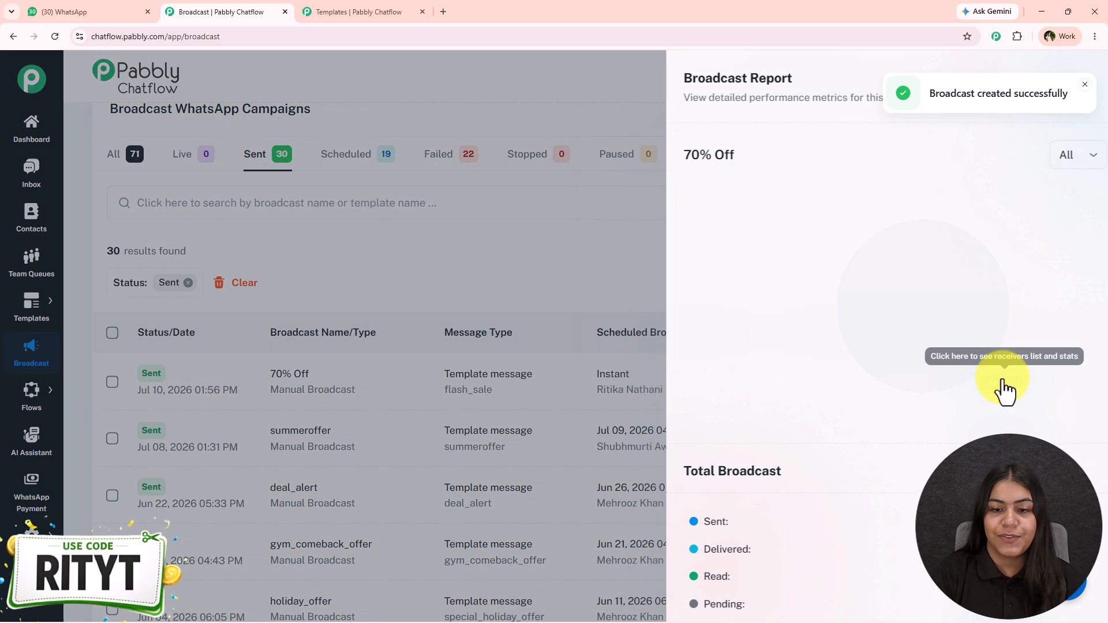
pyautogui.scroll(-4, 660, 306)
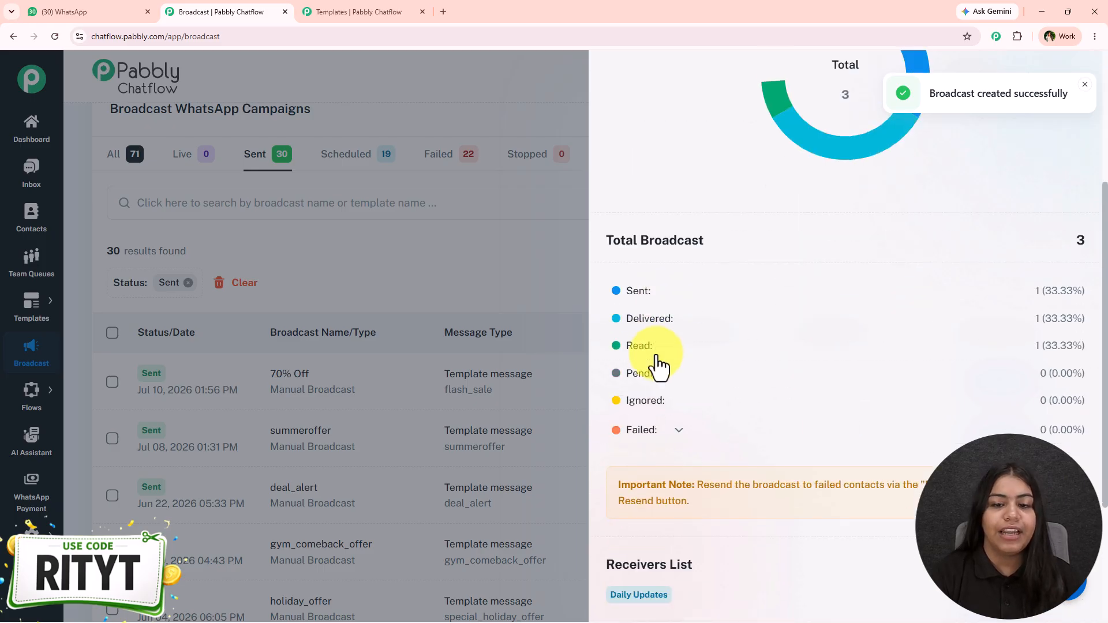
pyautogui.click(650, 434)
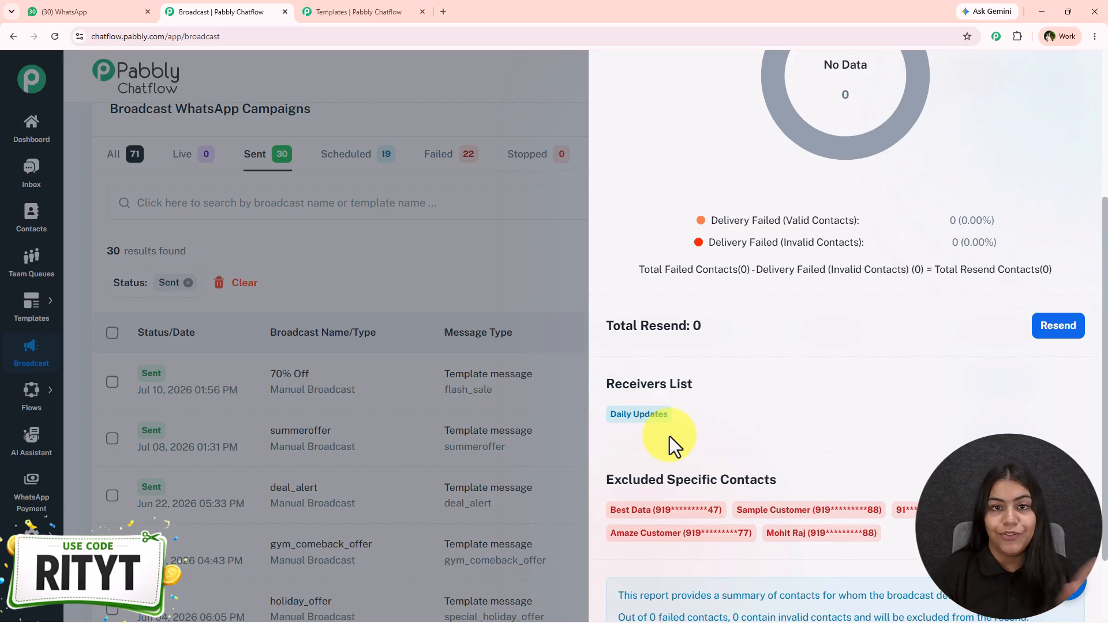
pyautogui.click(1058, 326)
pyautogui.click(739, 190)
pyautogui.click(366, 284)
pyautogui.scroll(4, 435, 345)
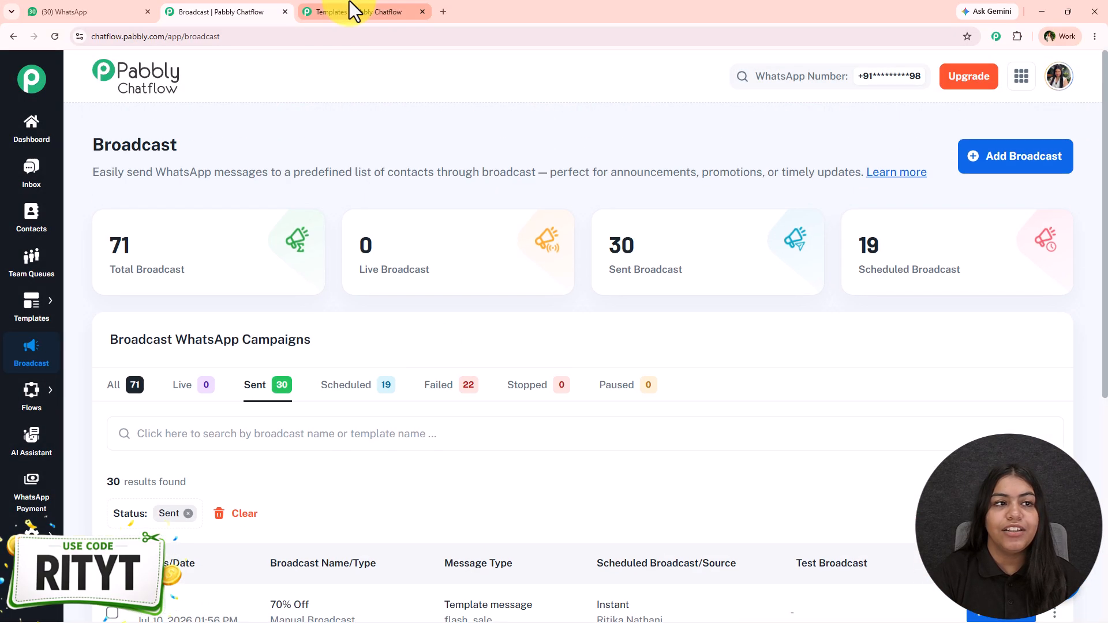
# - Bring back WhatsApp Web's Pabbly Chatflow 2 chat with the received admissions messages
pyautogui.click(92, 7)
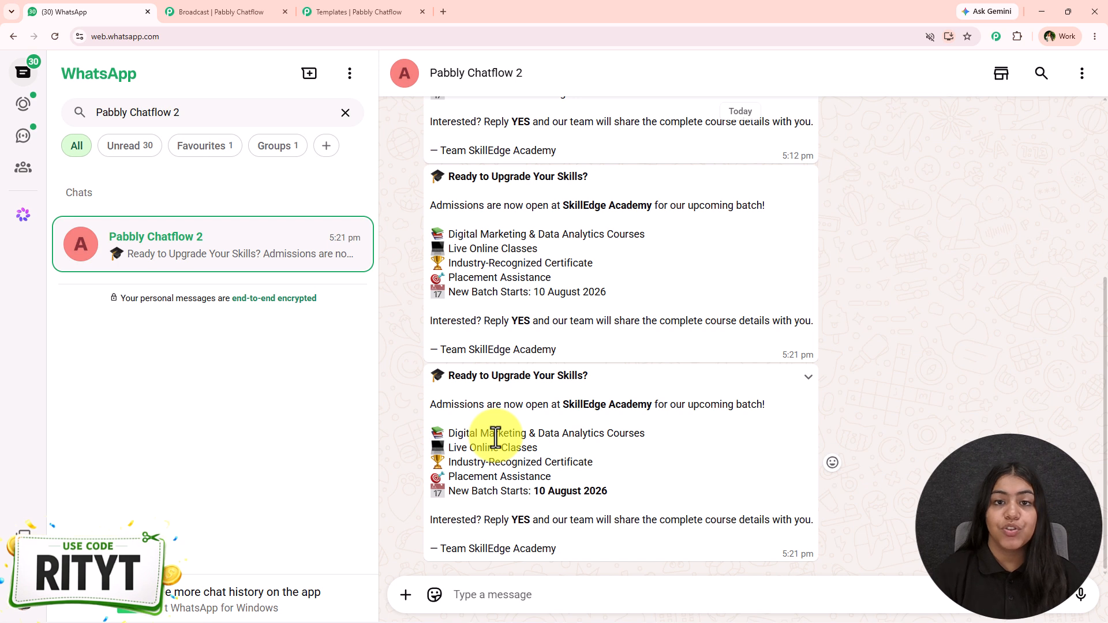